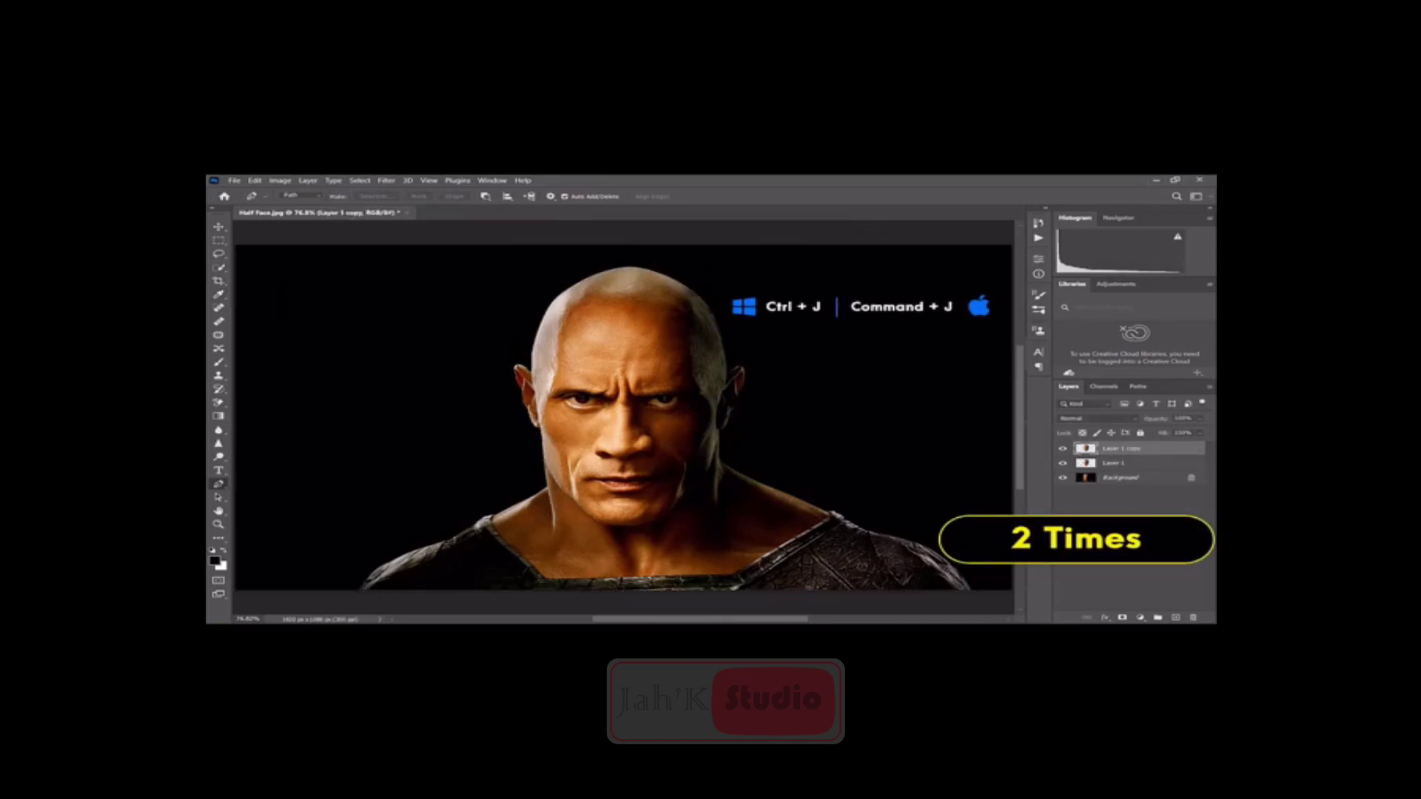
- Hide the original Background photo layer so only the cut-out face shows
{"action": "left_click", "coordinate": [1114, 480]}
{"action": "left_click", "coordinate": [1063, 479]}
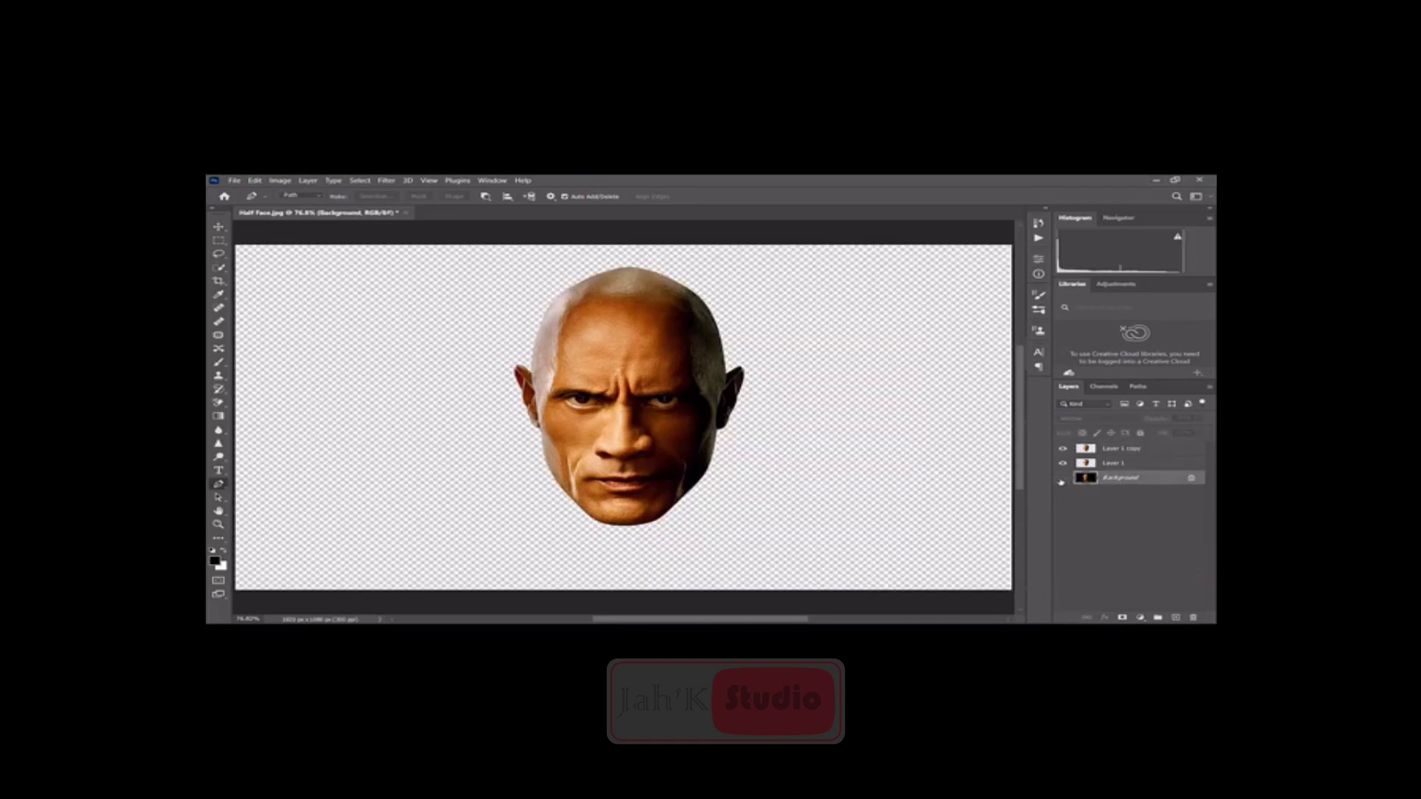
- Add a Gradient fill layer and set its left stop to light cyan 7be3e4
{"action": "left_click", "coordinate": [1140, 617]}
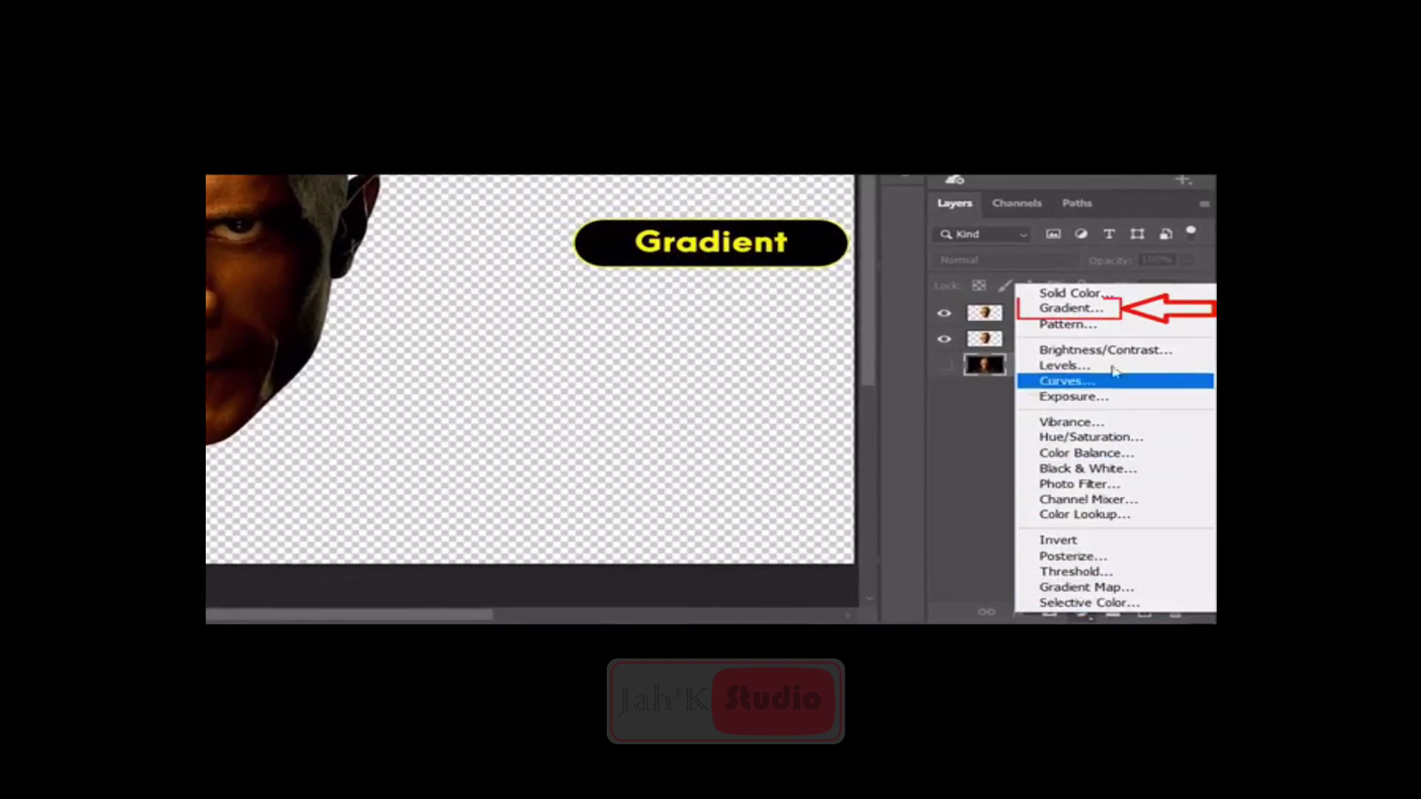
{"action": "left_click", "coordinate": [1146, 309]}
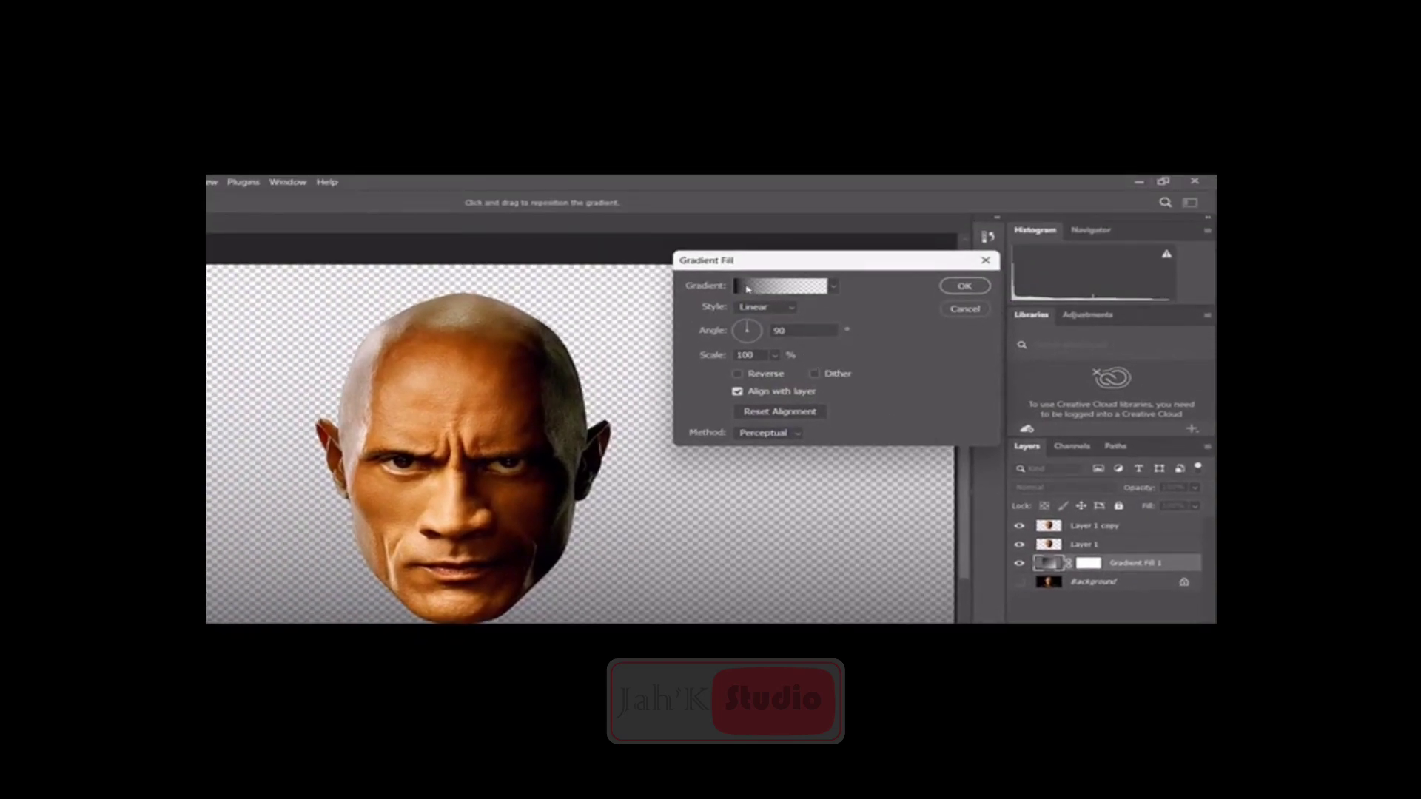
{"action": "left_click", "coordinate": [747, 289]}
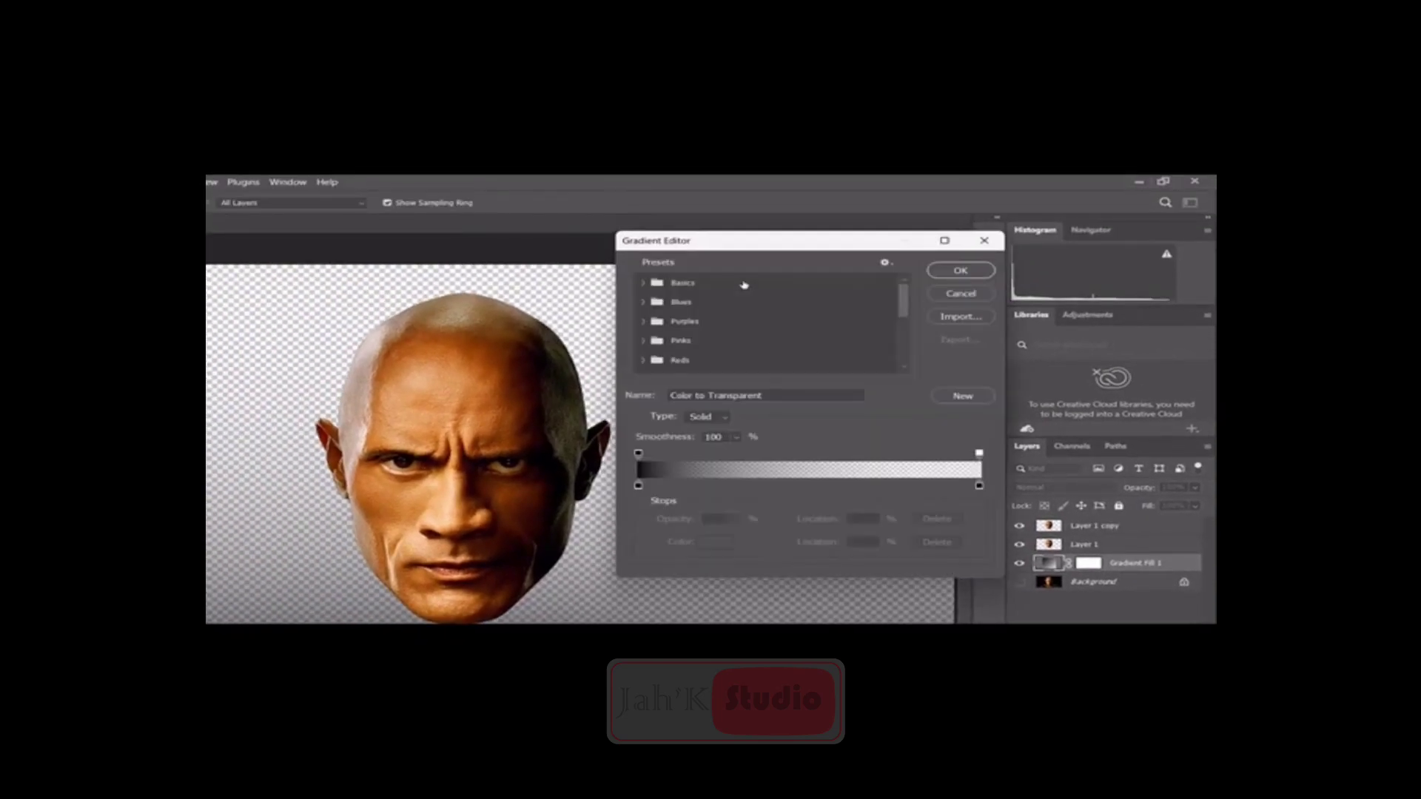
{"action": "left_click", "coordinate": [640, 282]}
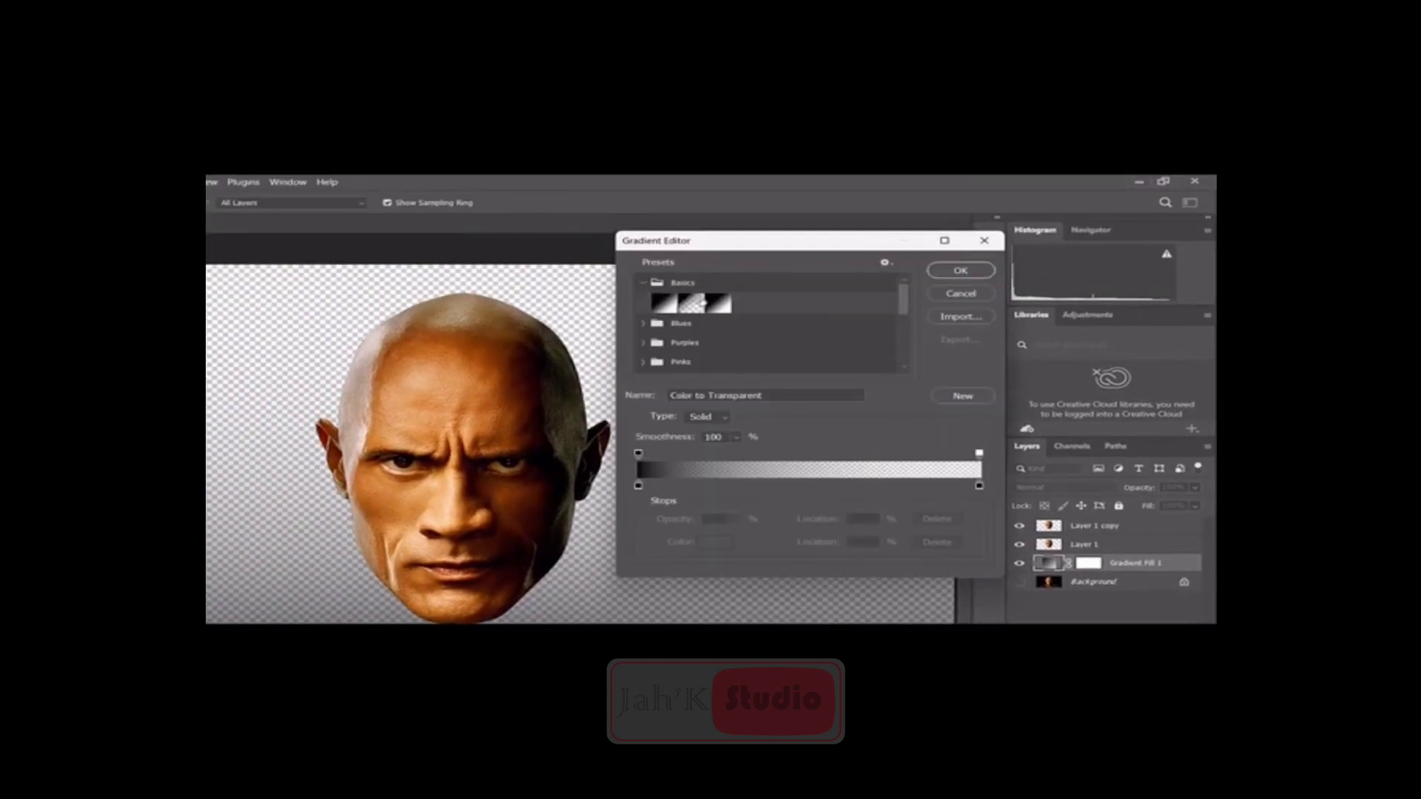
{"action": "double_click", "coordinate": [639, 485]}
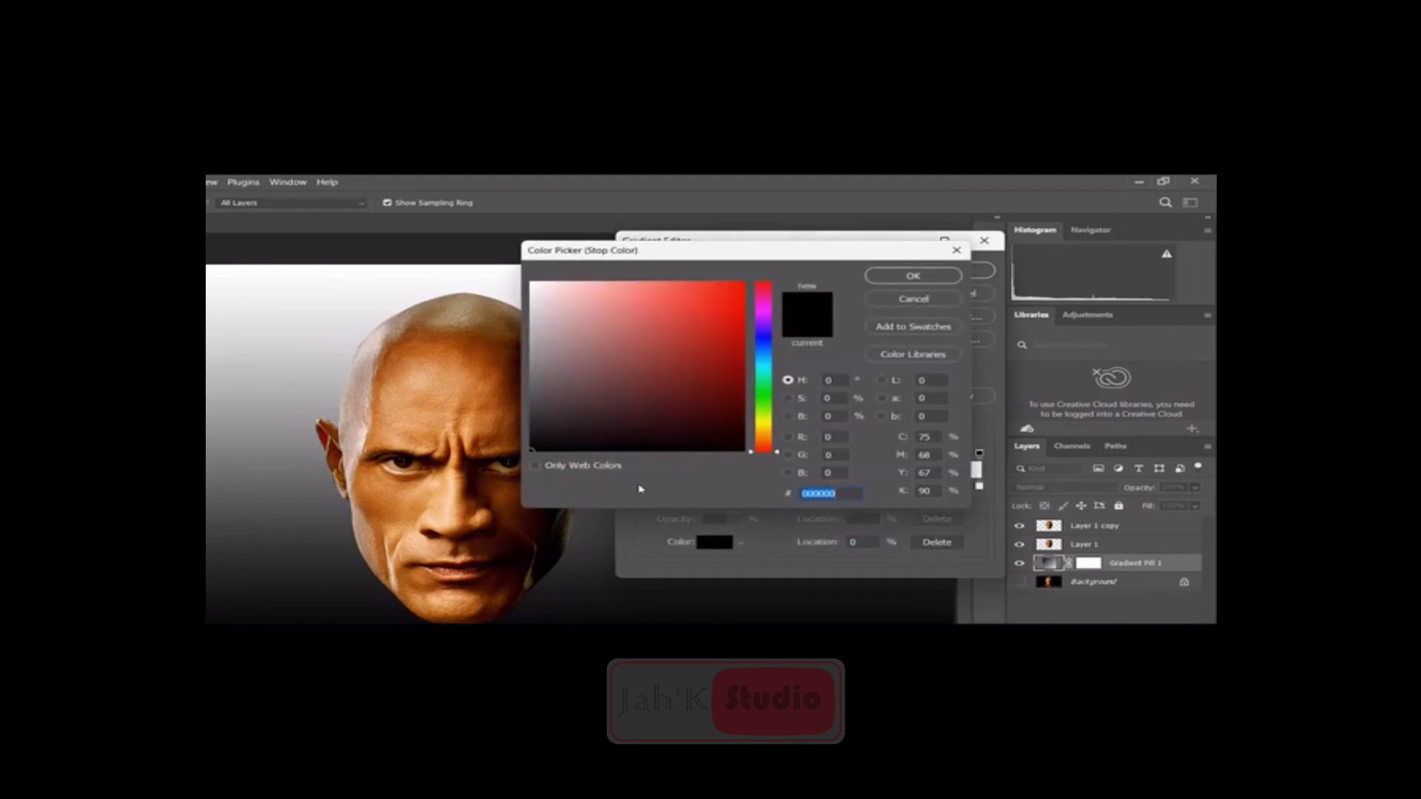
{"action": "left_click", "coordinate": [767, 367]}
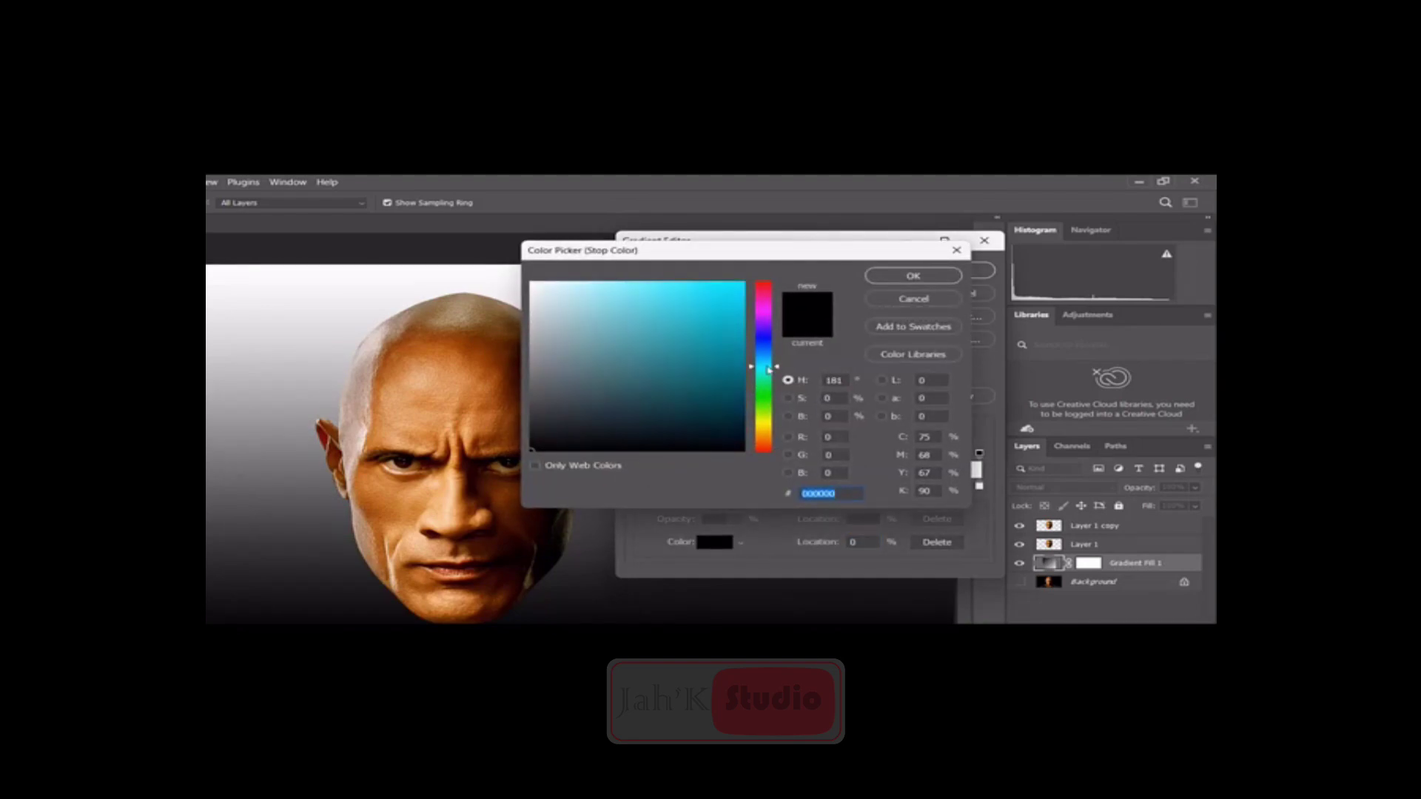
{"action": "left_click", "coordinate": [629, 299]}
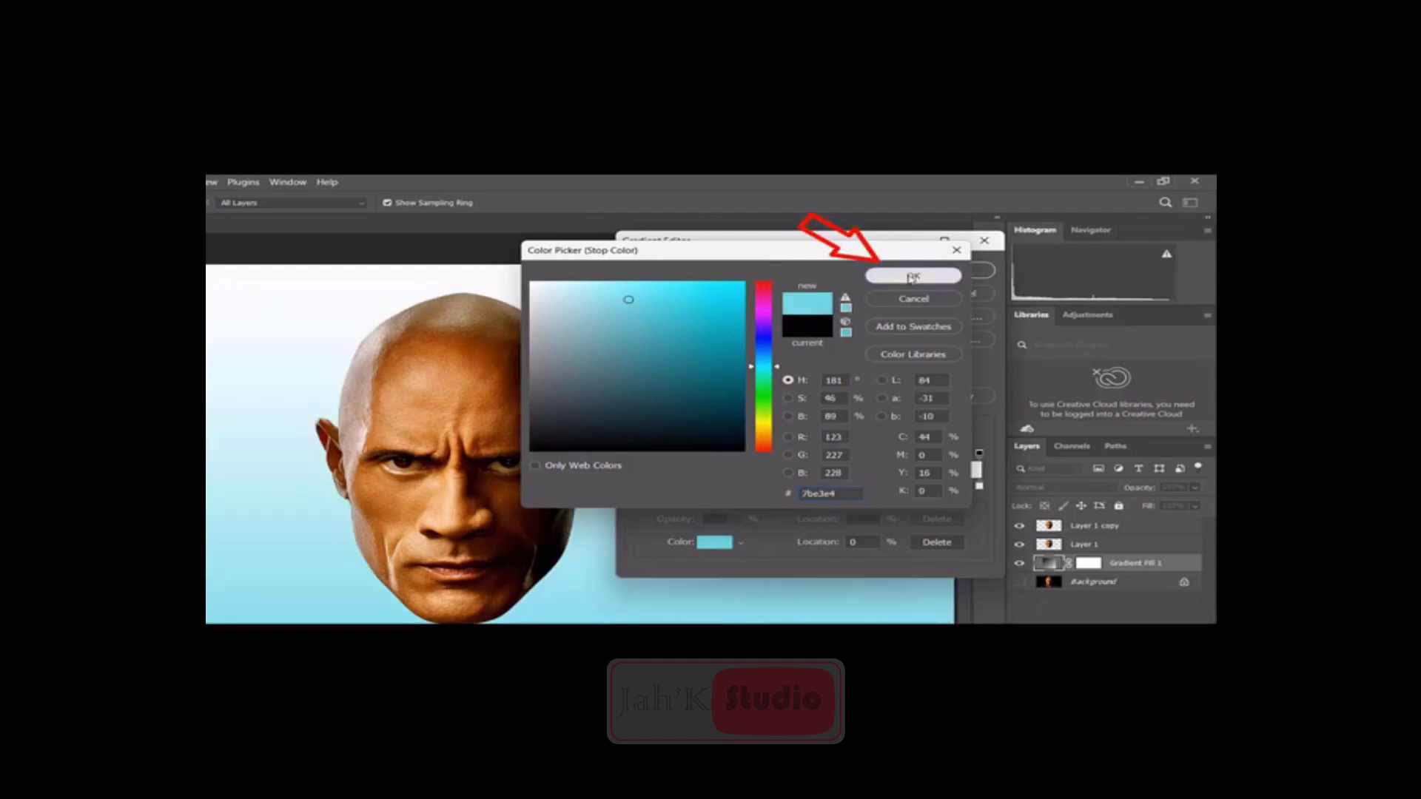
{"action": "left_click", "coordinate": [908, 278]}
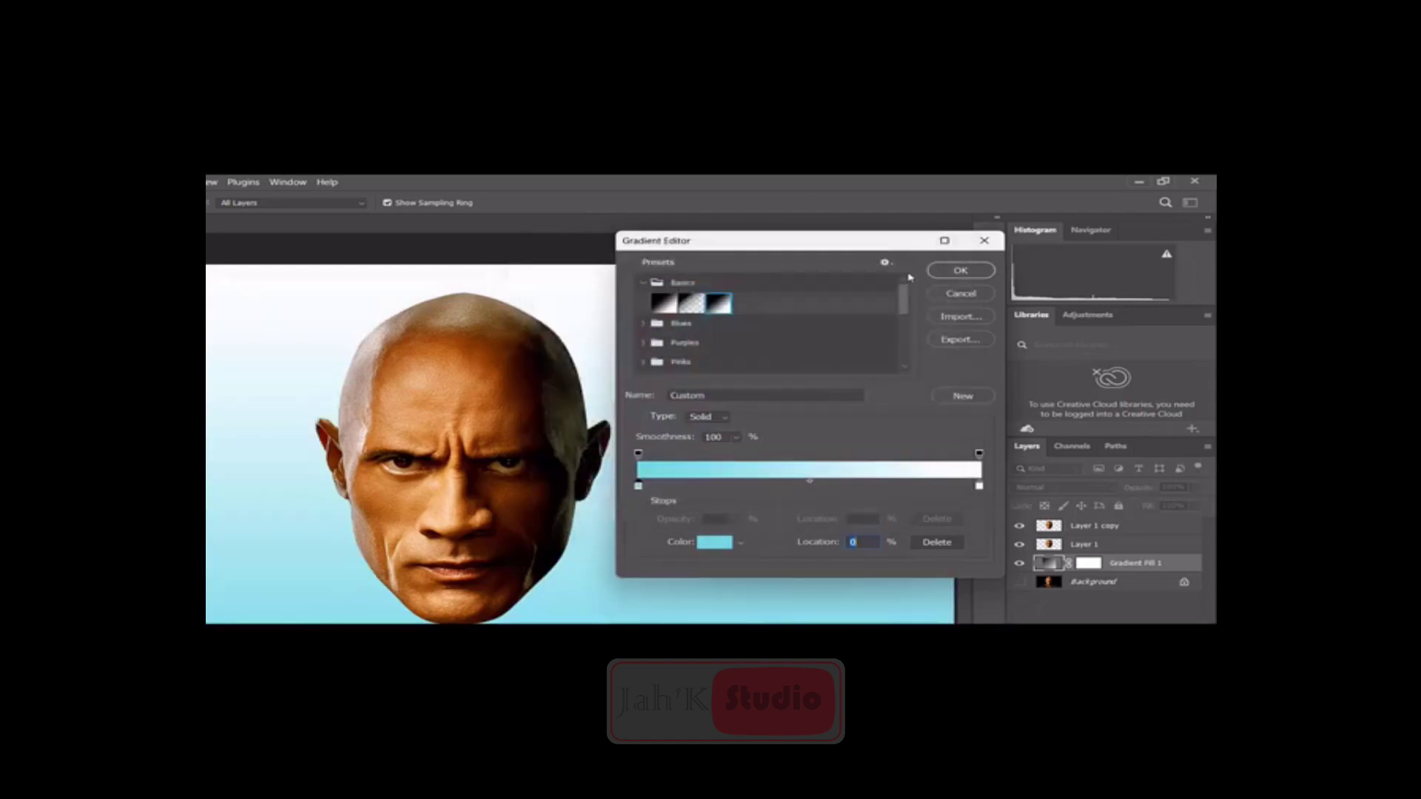
- Set the gradient's right stop to magenta f70af7 and confirm the gradient
{"action": "double_click", "coordinate": [980, 486]}
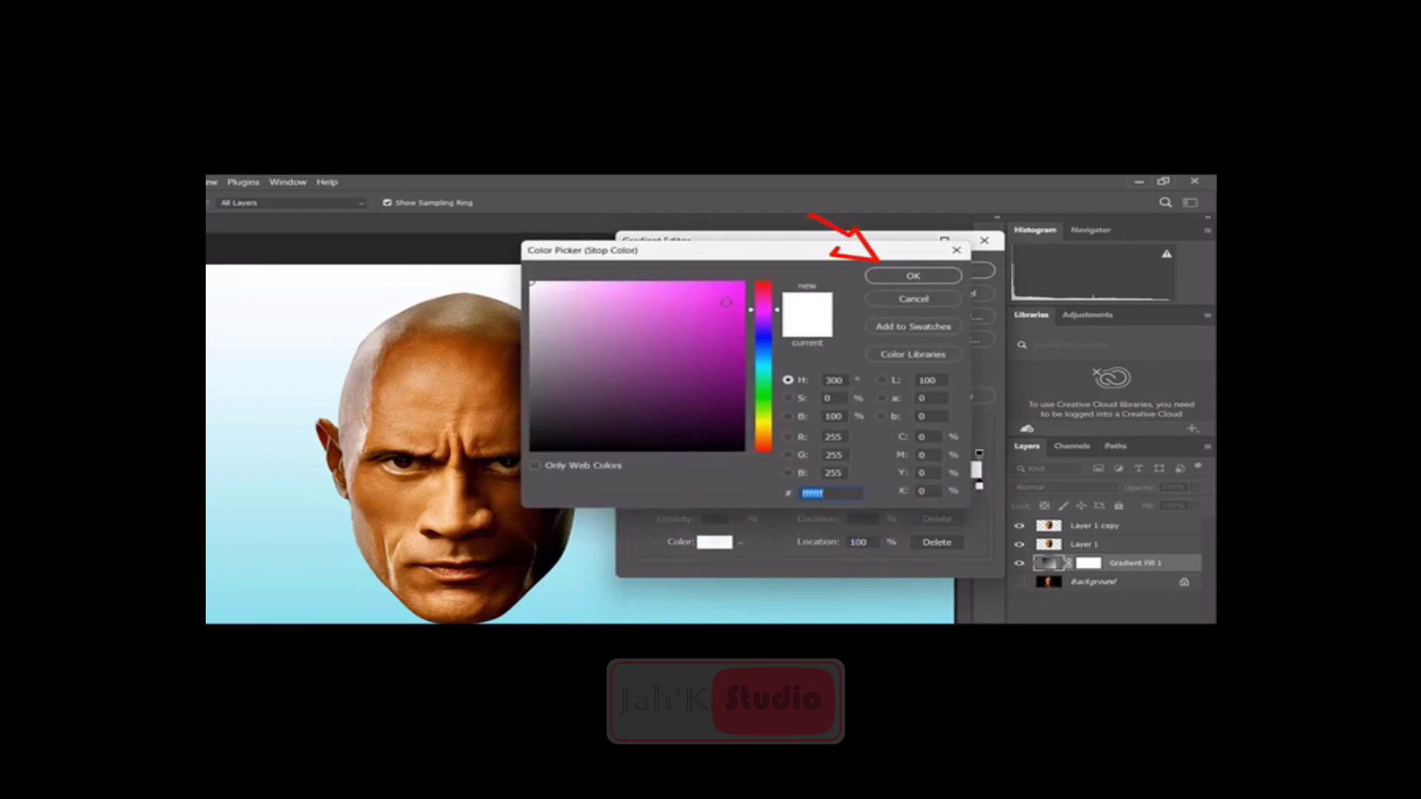
{"action": "type", "text": "f70af7"}
{"action": "left_click", "coordinate": [902, 277]}
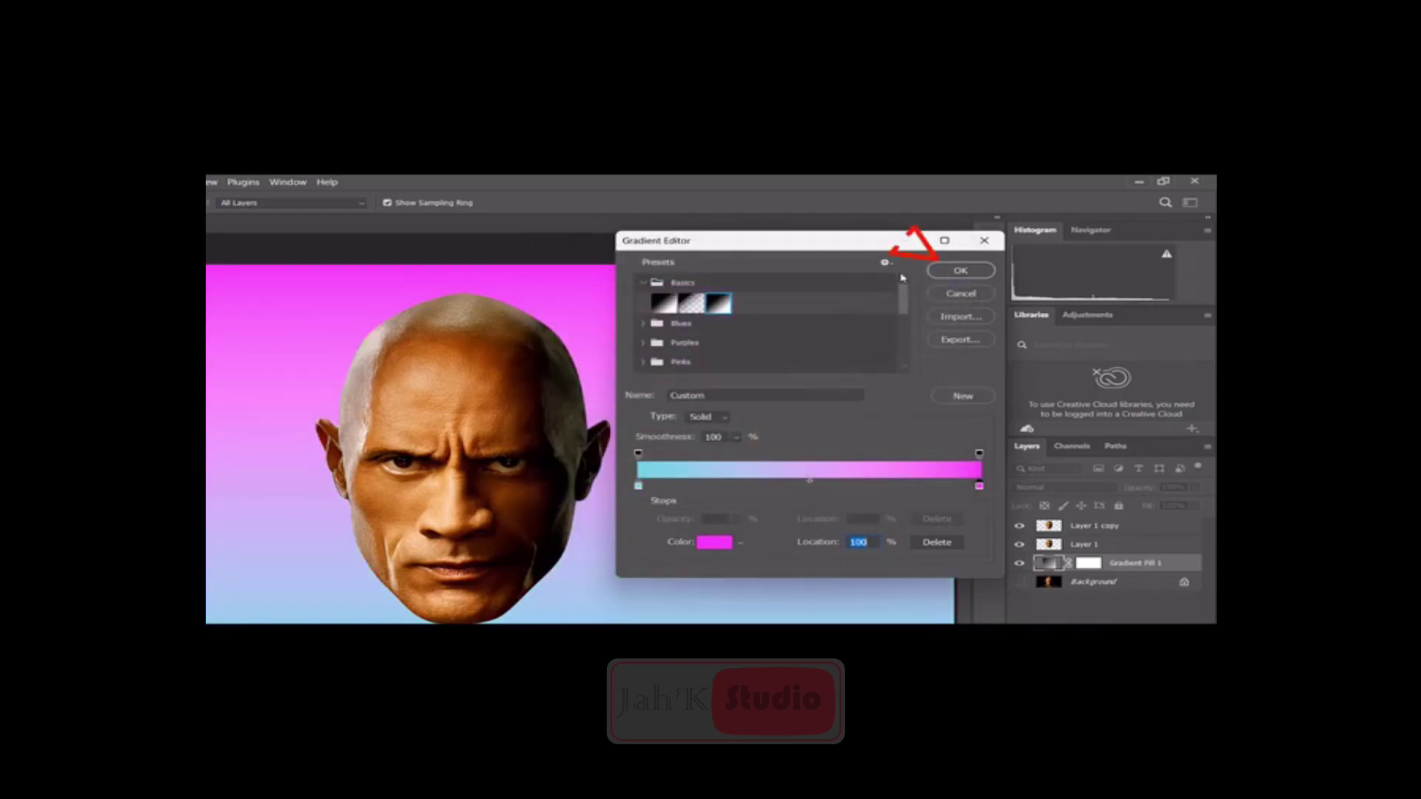
{"action": "left_click", "coordinate": [959, 272]}
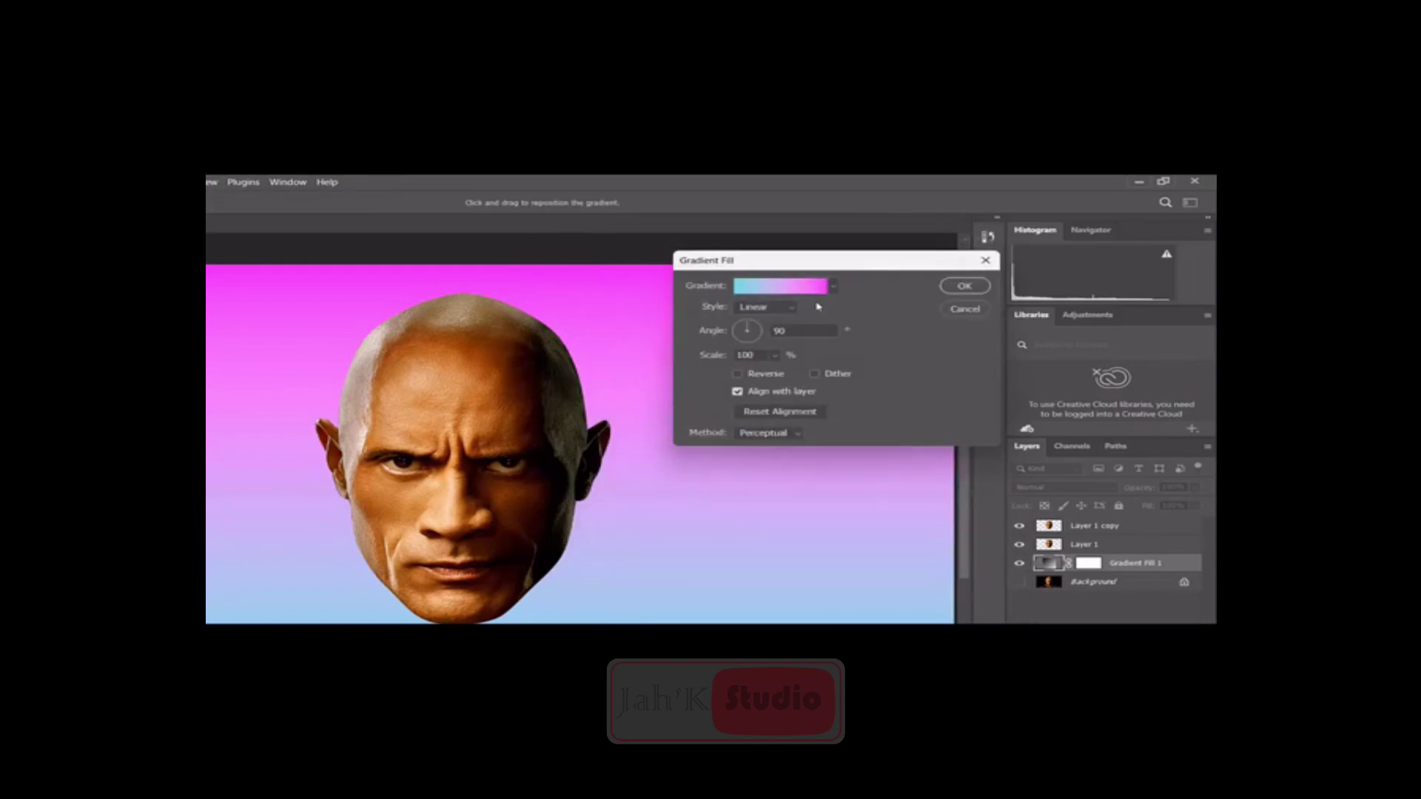
- Make the gradient fill Radial at 500% scale and apply it
{"action": "left_click", "coordinate": [770, 306]}
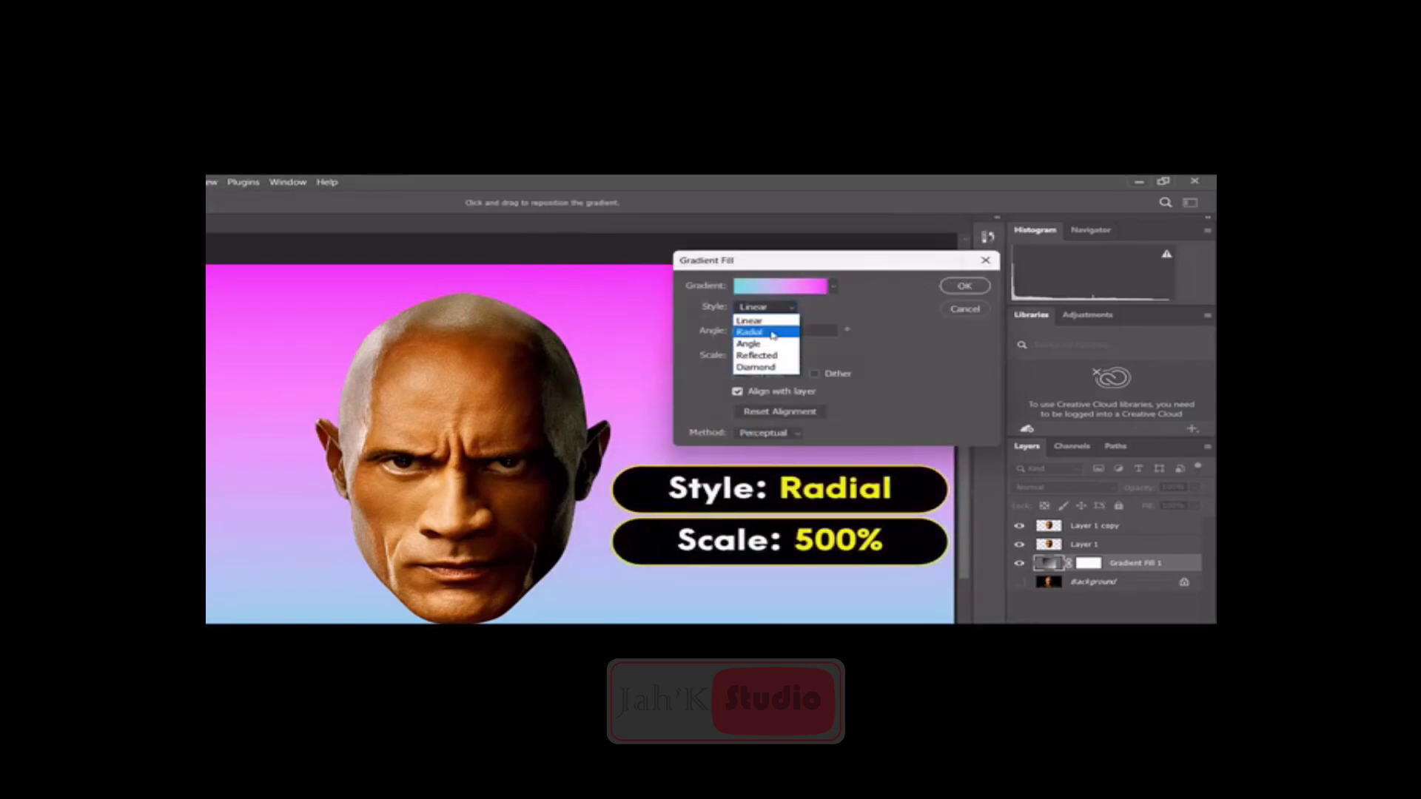
{"action": "left_click", "coordinate": [773, 333]}
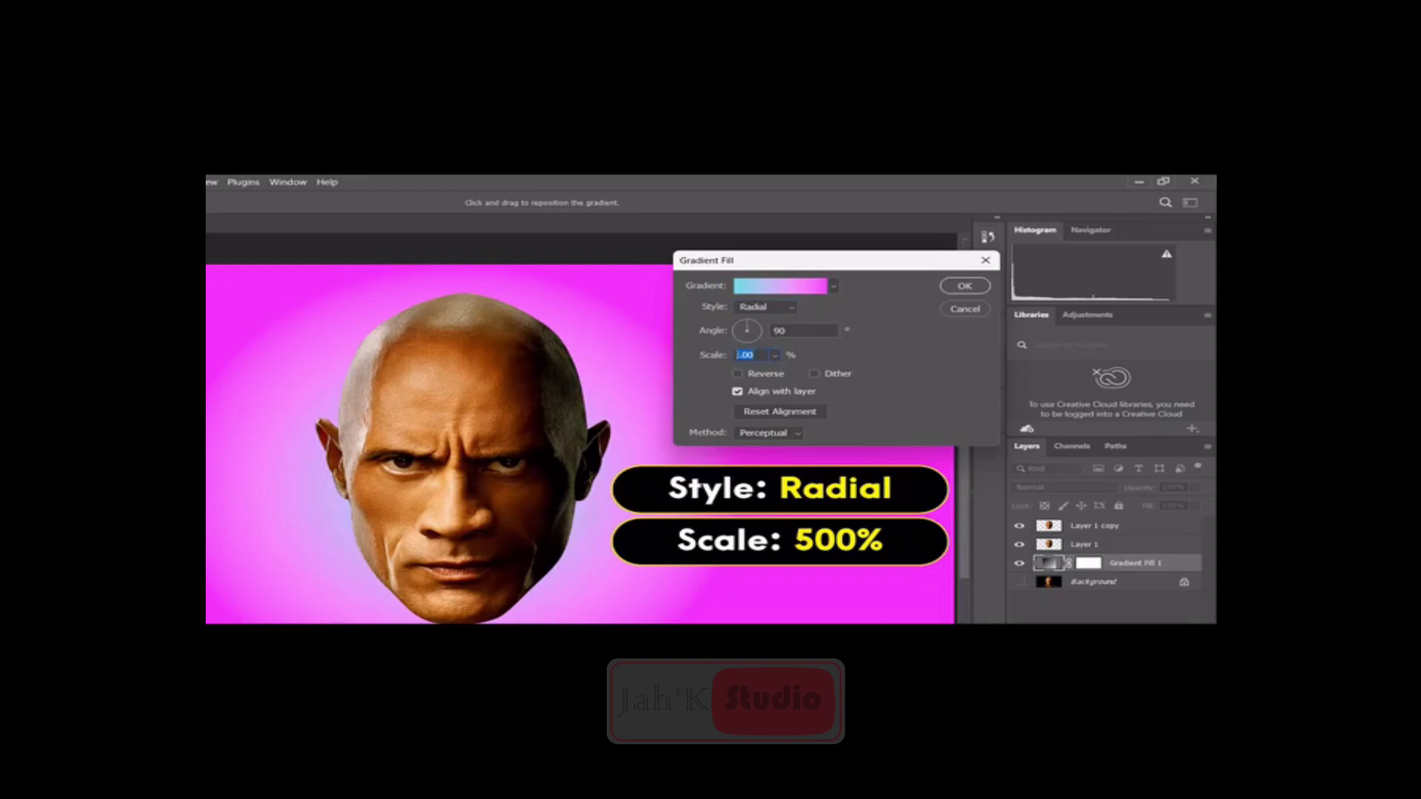
{"action": "type", "text": "500"}
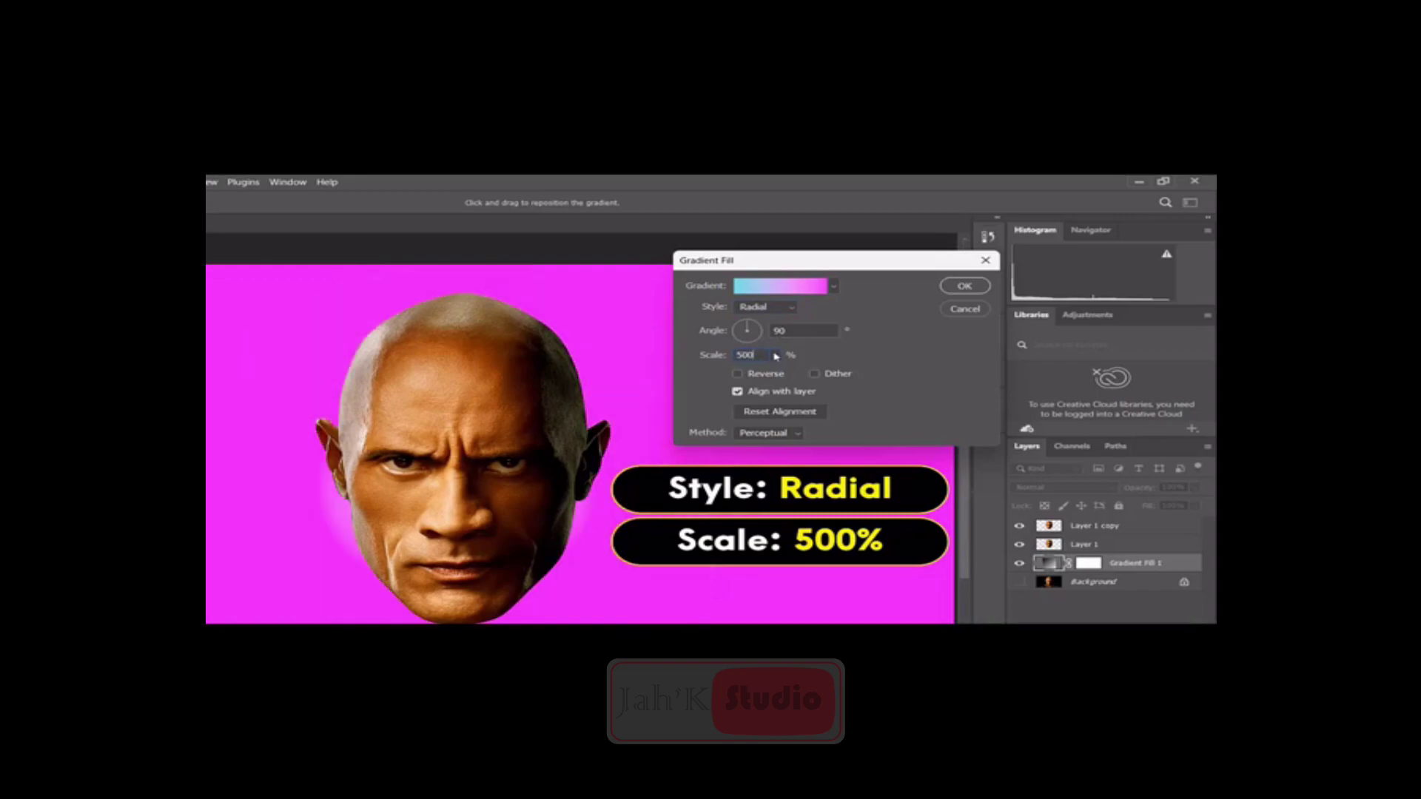
{"action": "left_click", "coordinate": [966, 287]}
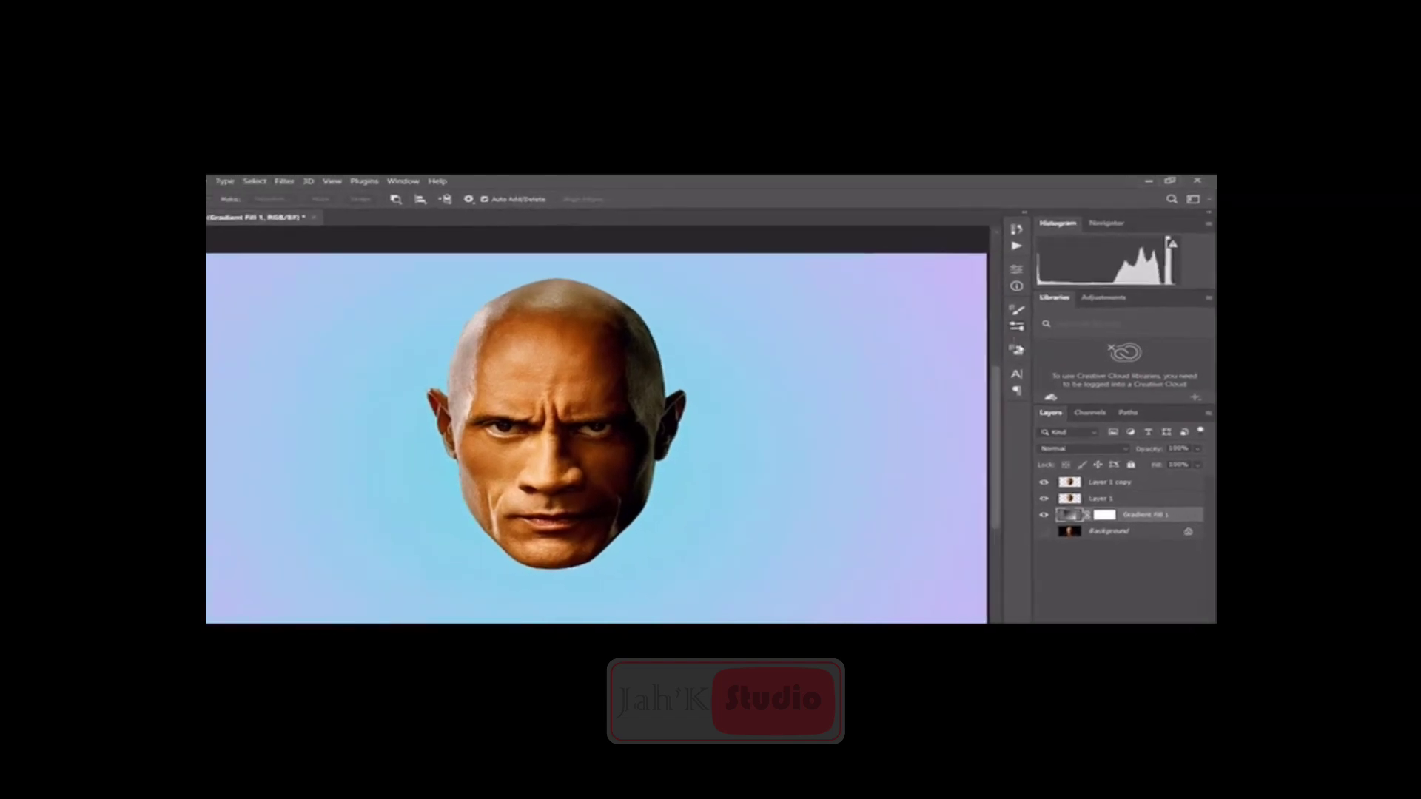
- With Layer 1 selected, add a vertical guide at 50% position
{"action": "left_click", "coordinate": [1137, 465]}
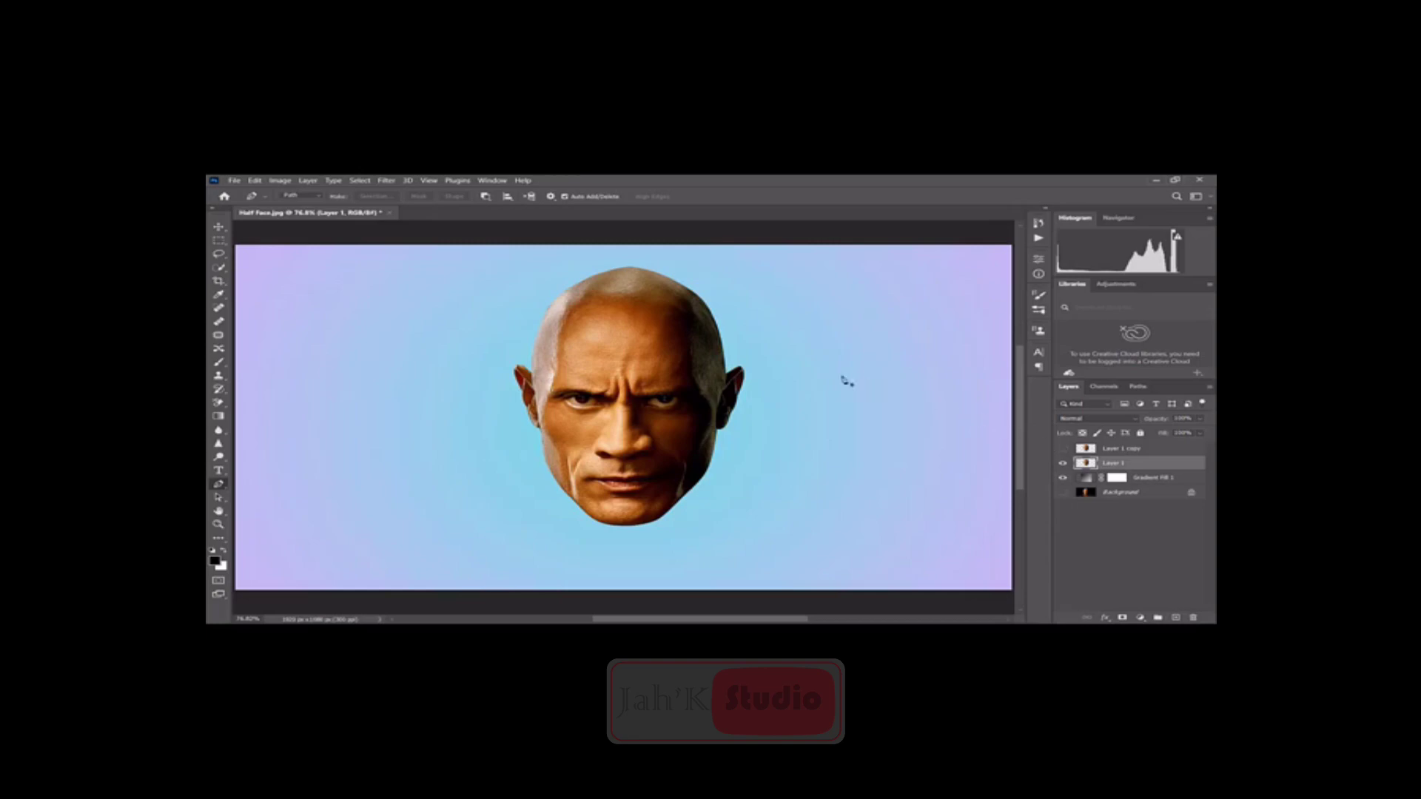
{"action": "left_click", "coordinate": [429, 180]}
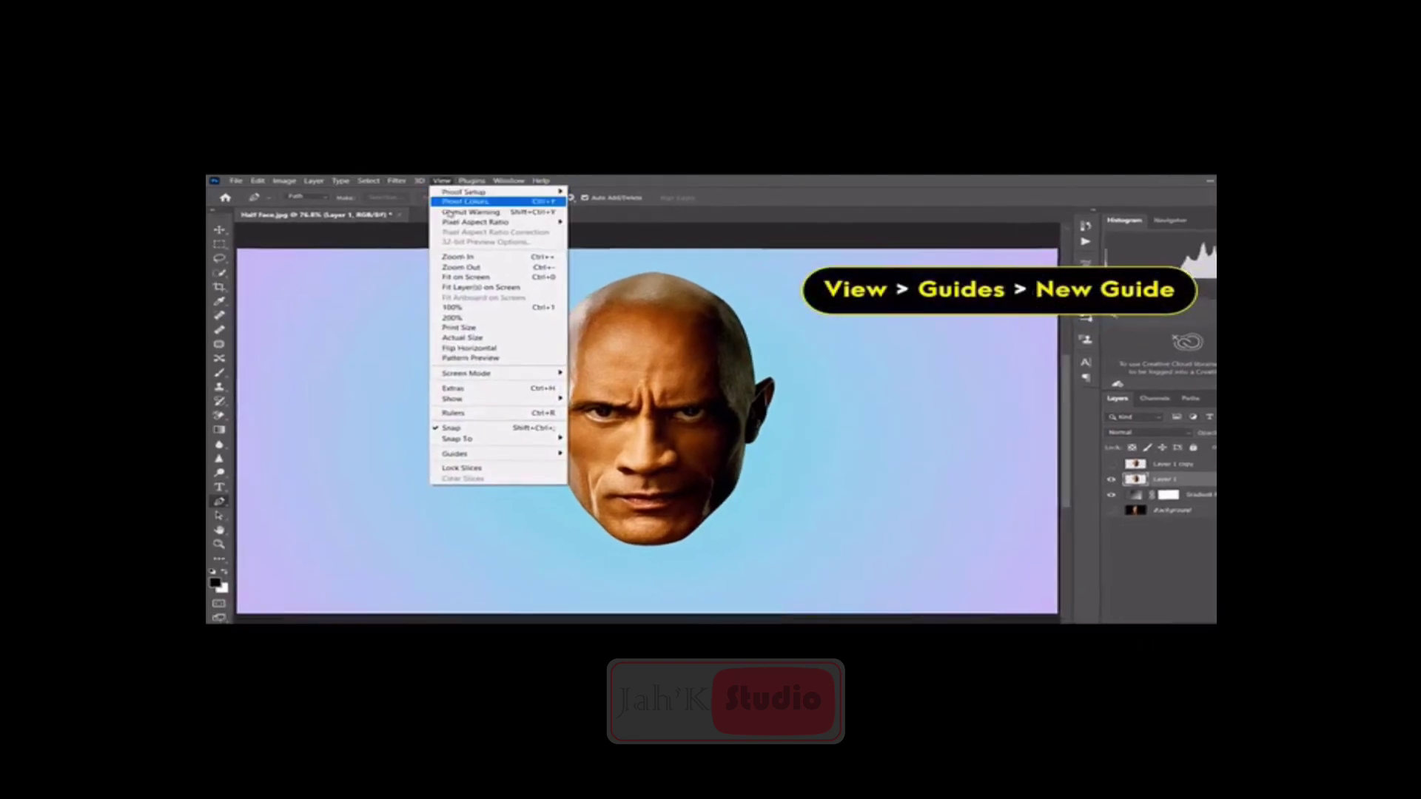
{"action": "mouse_move", "coordinate": [502, 505]}
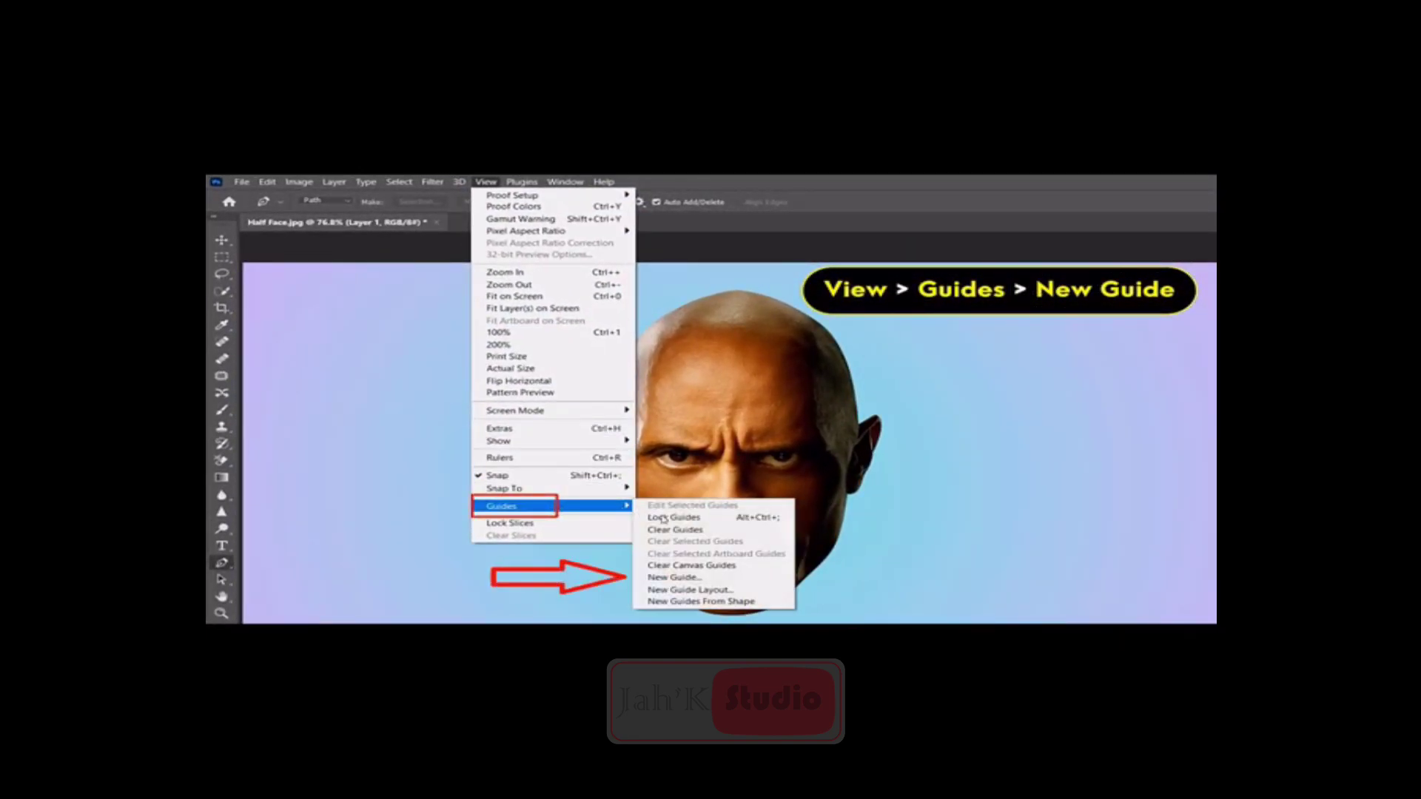
{"action": "left_click", "coordinate": [772, 584]}
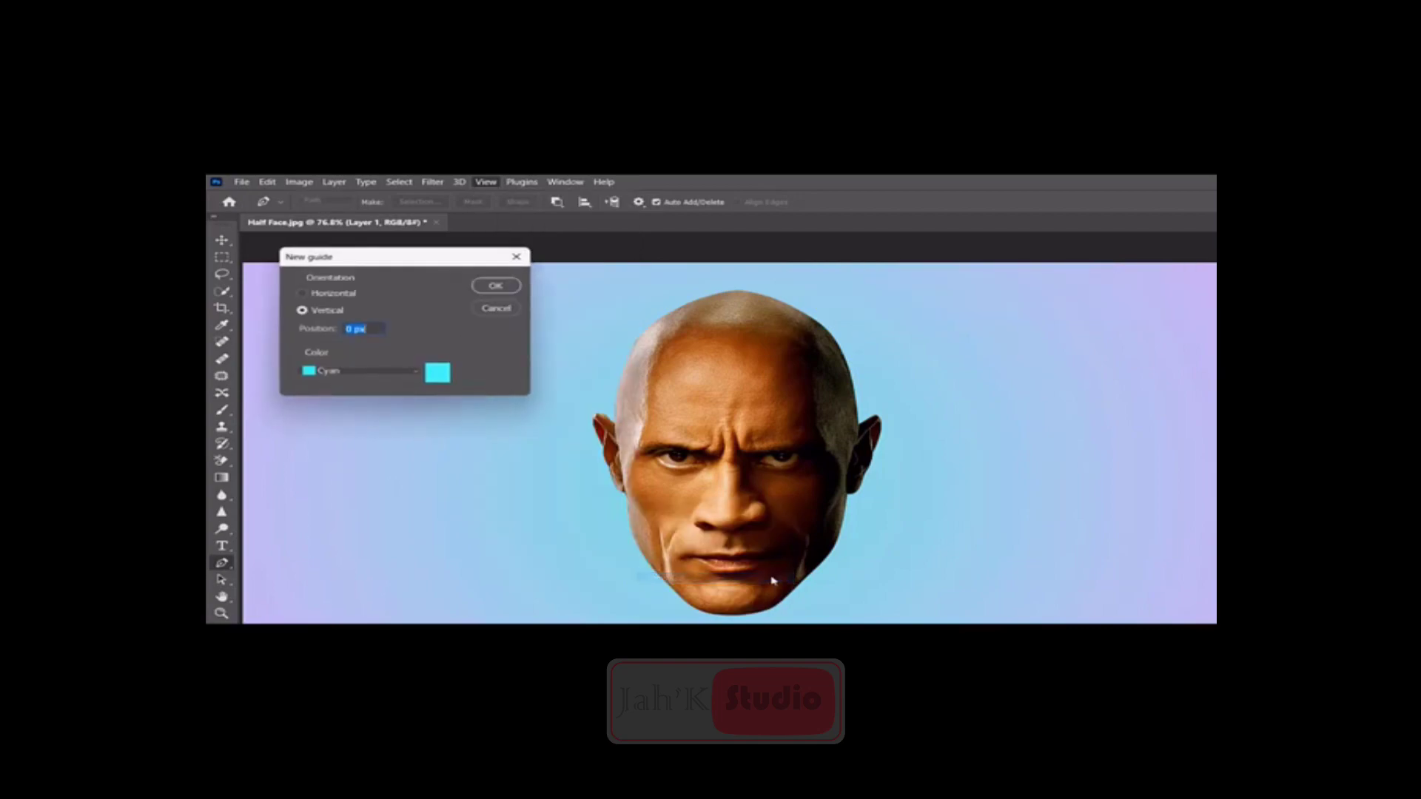
{"action": "type", "text": "50"}
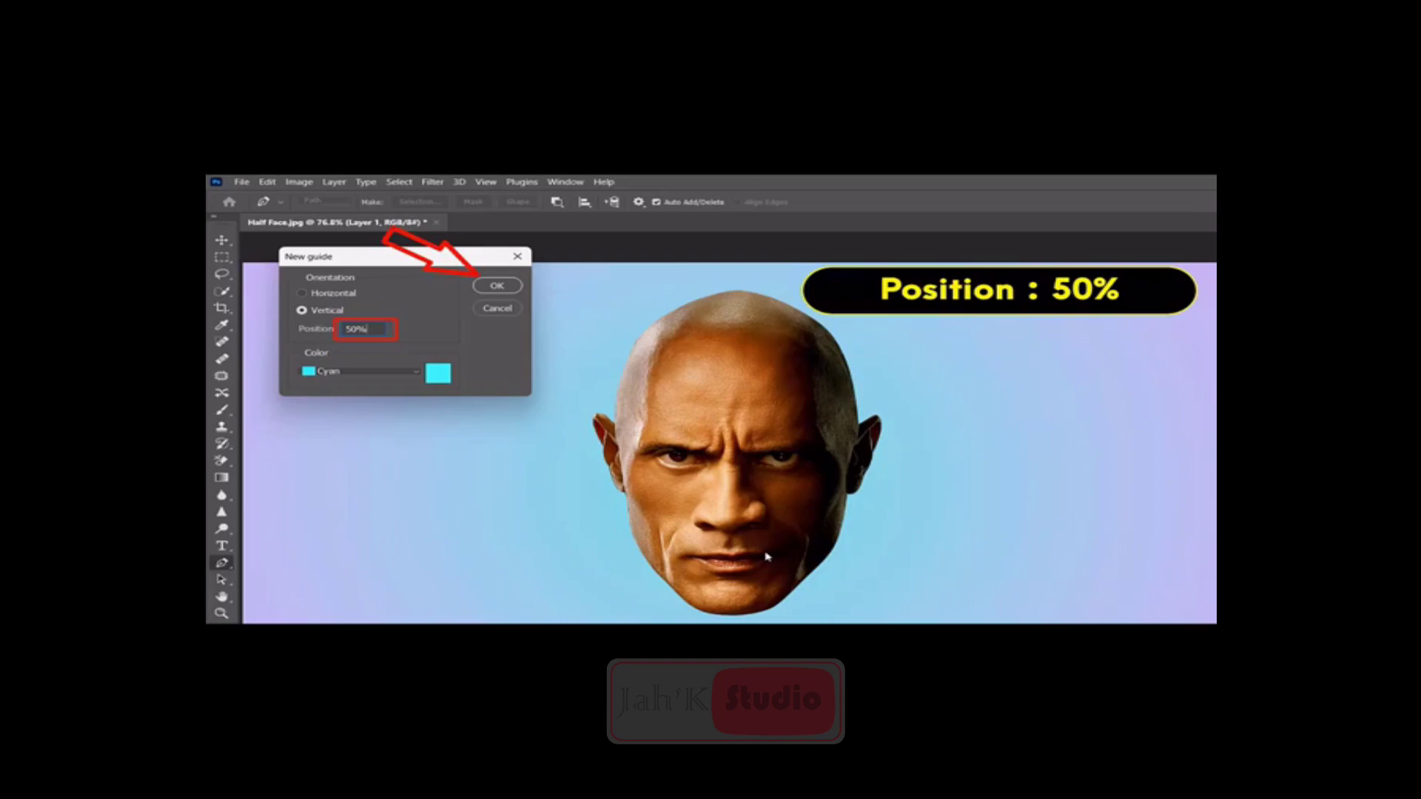
{"action": "left_click", "coordinate": [497, 286]}
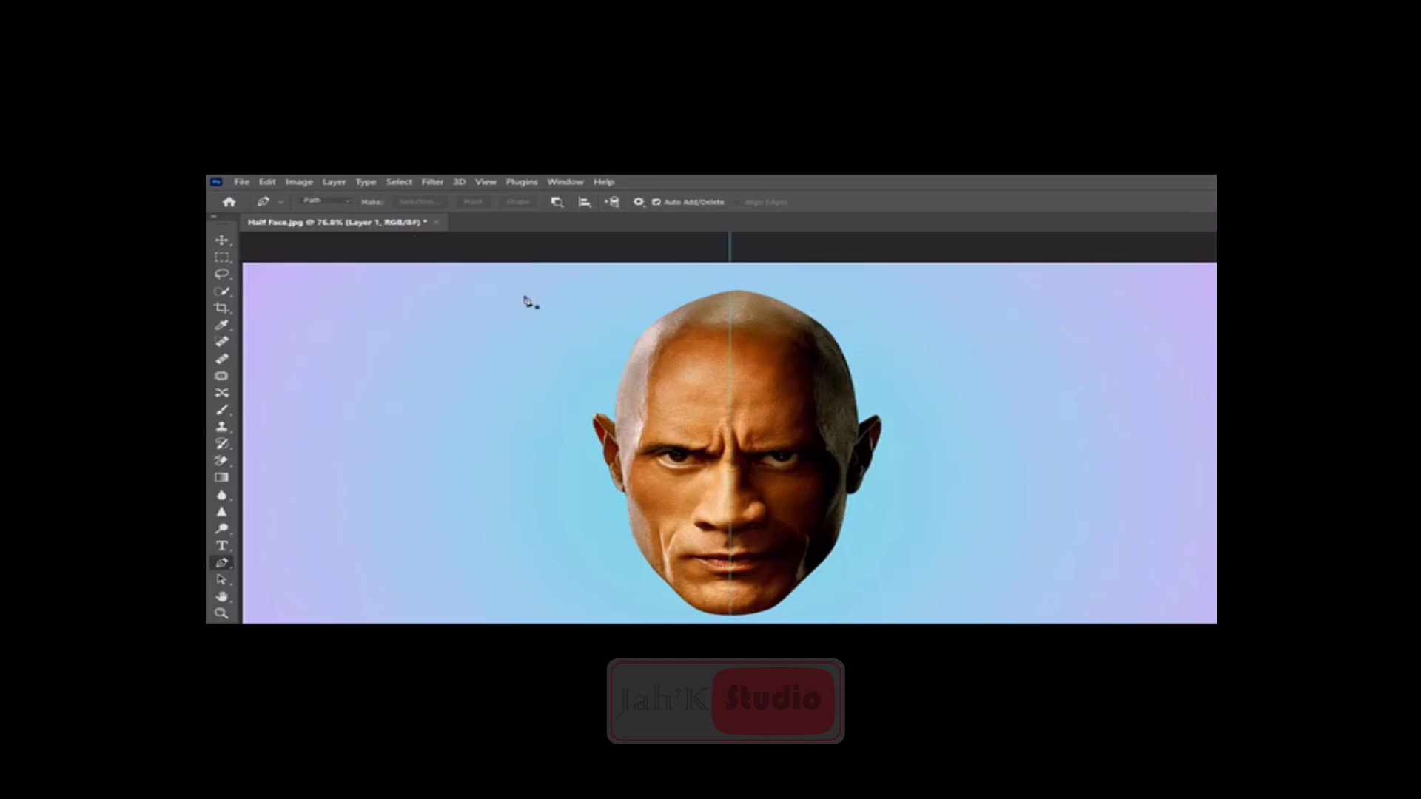
- Delete the face's right half from Layer 1 with a rectangular marquee, then show Layer 1 copy
{"action": "left_click", "coordinate": [221, 257]}
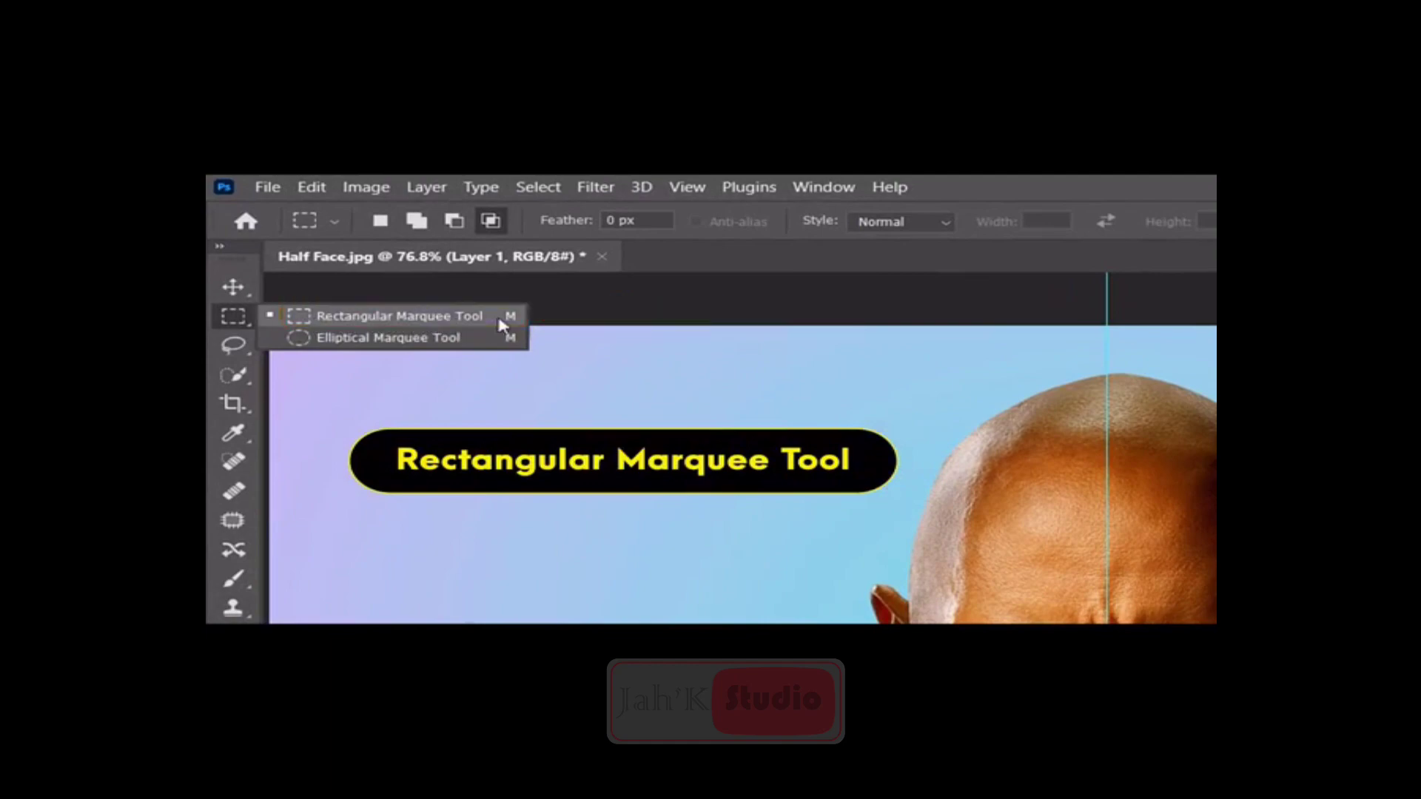
{"action": "left_click", "coordinate": [497, 317]}
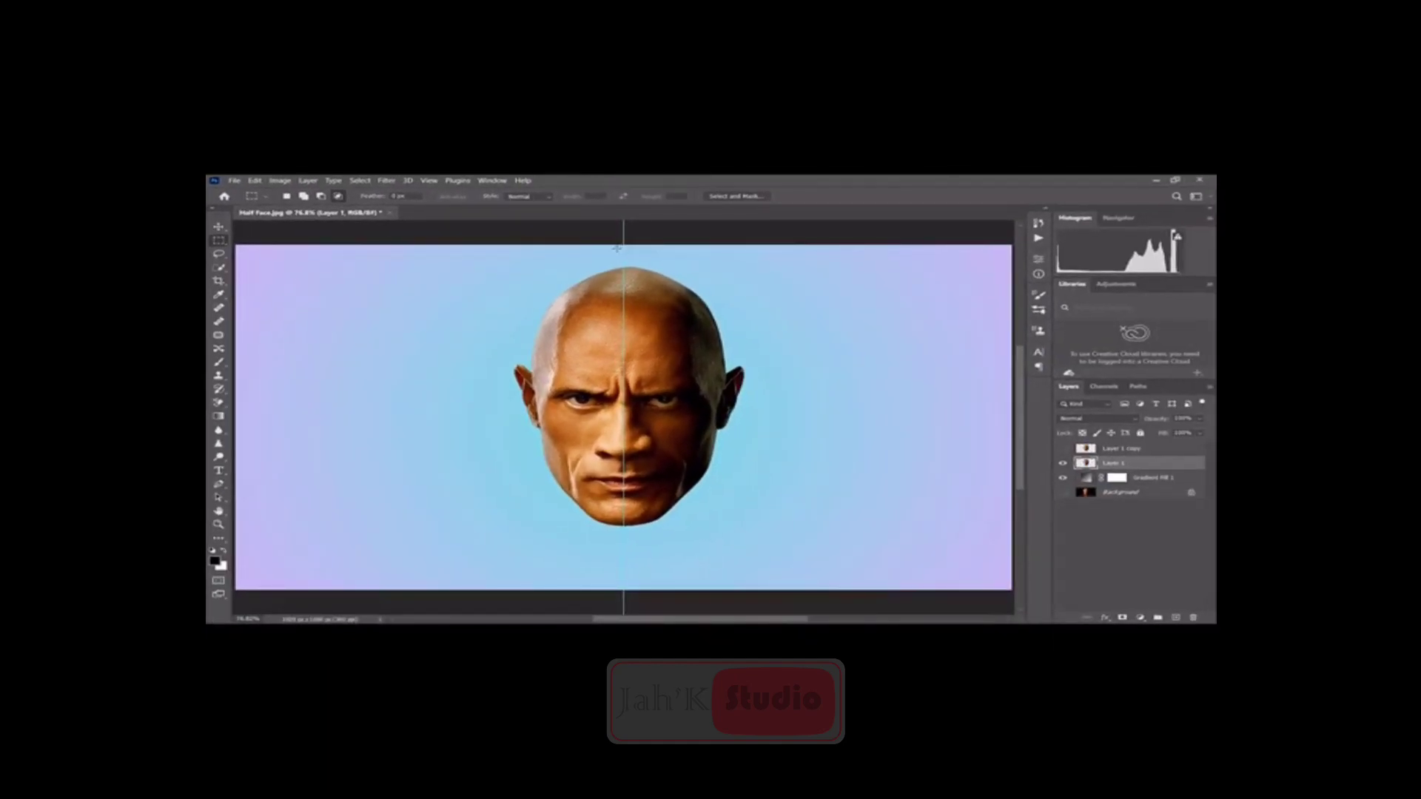
{"action": "left_click_drag", "start_coordinate": [624, 251], "coordinate": [781, 572]}
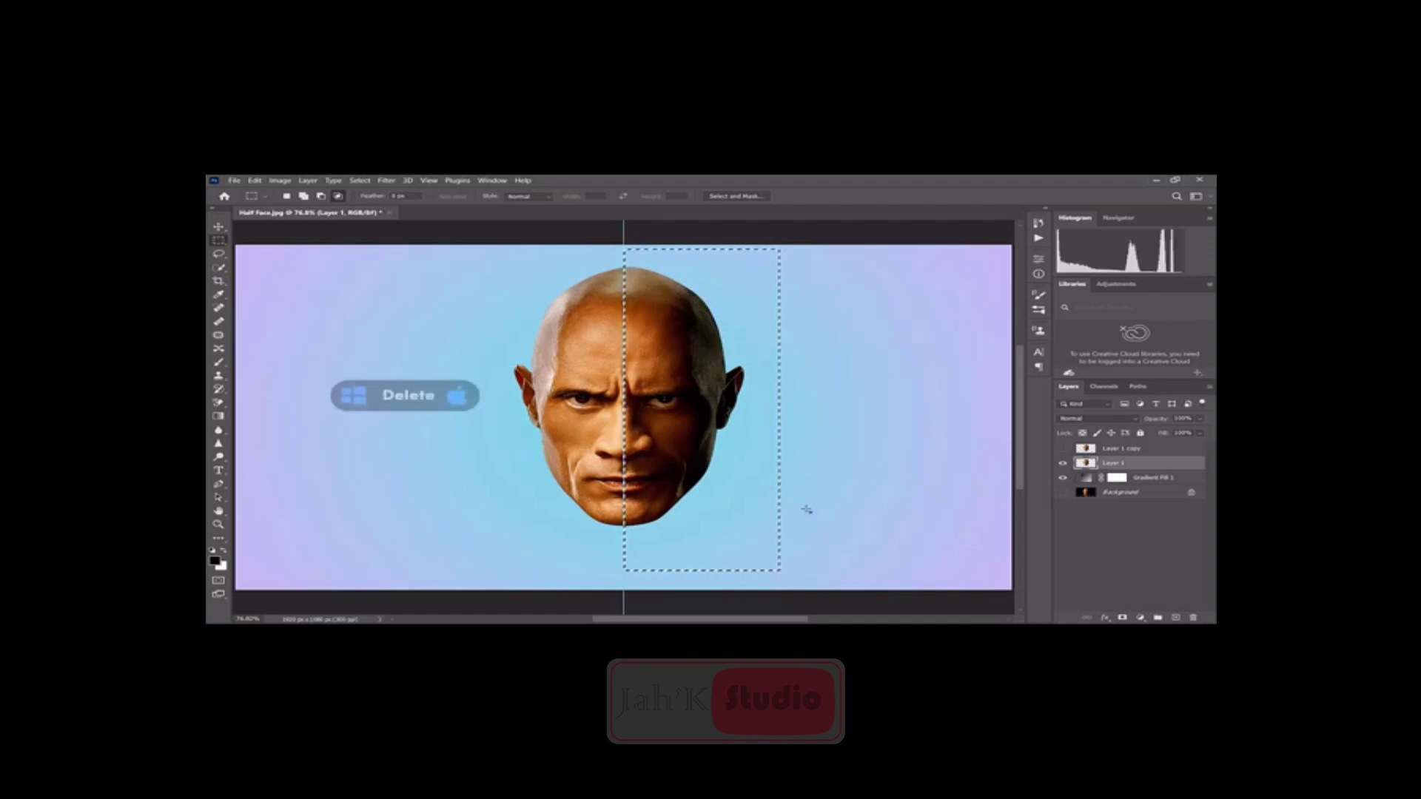
{"action": "key", "text": "Delete"}
{"action": "left_click", "coordinate": [807, 510]}
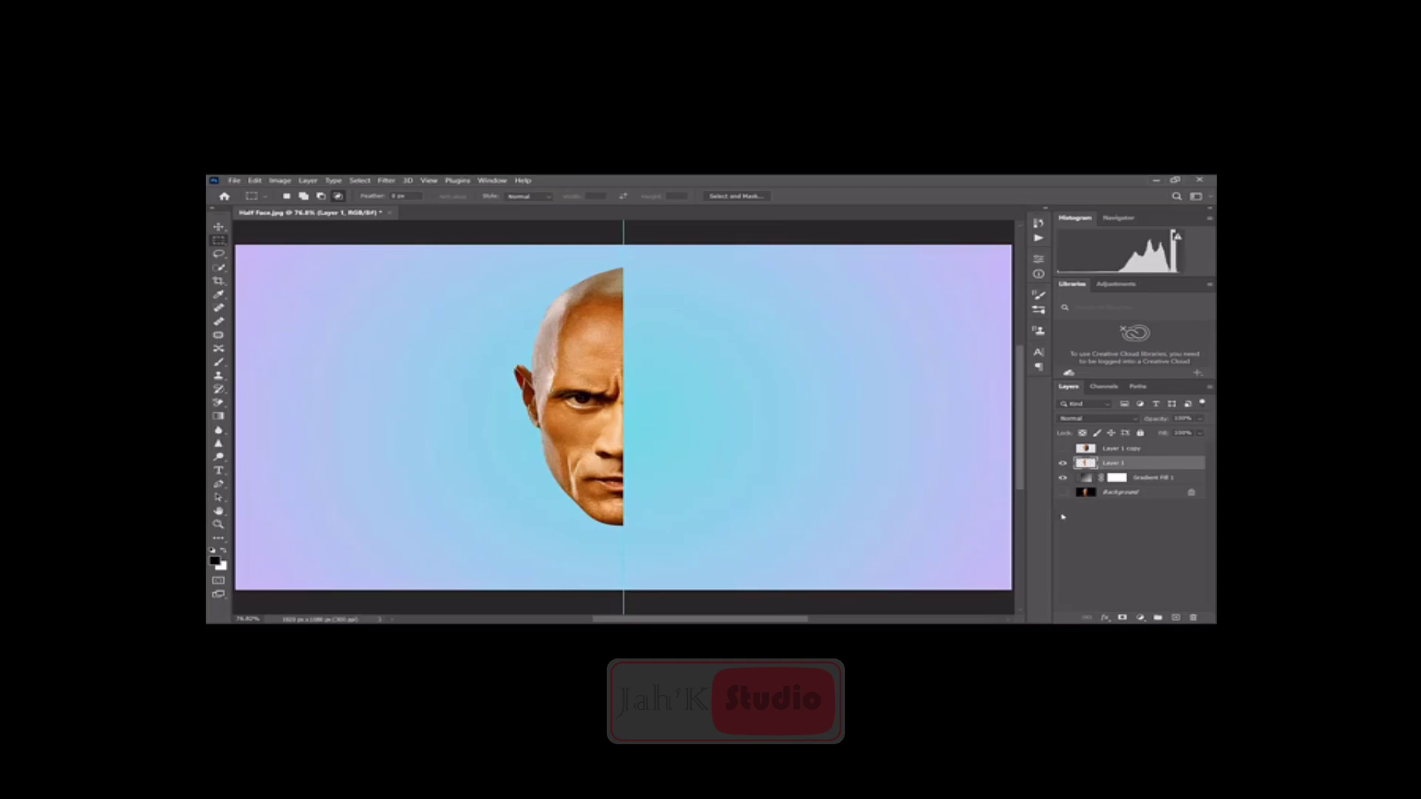
{"action": "left_click", "coordinate": [1116, 450]}
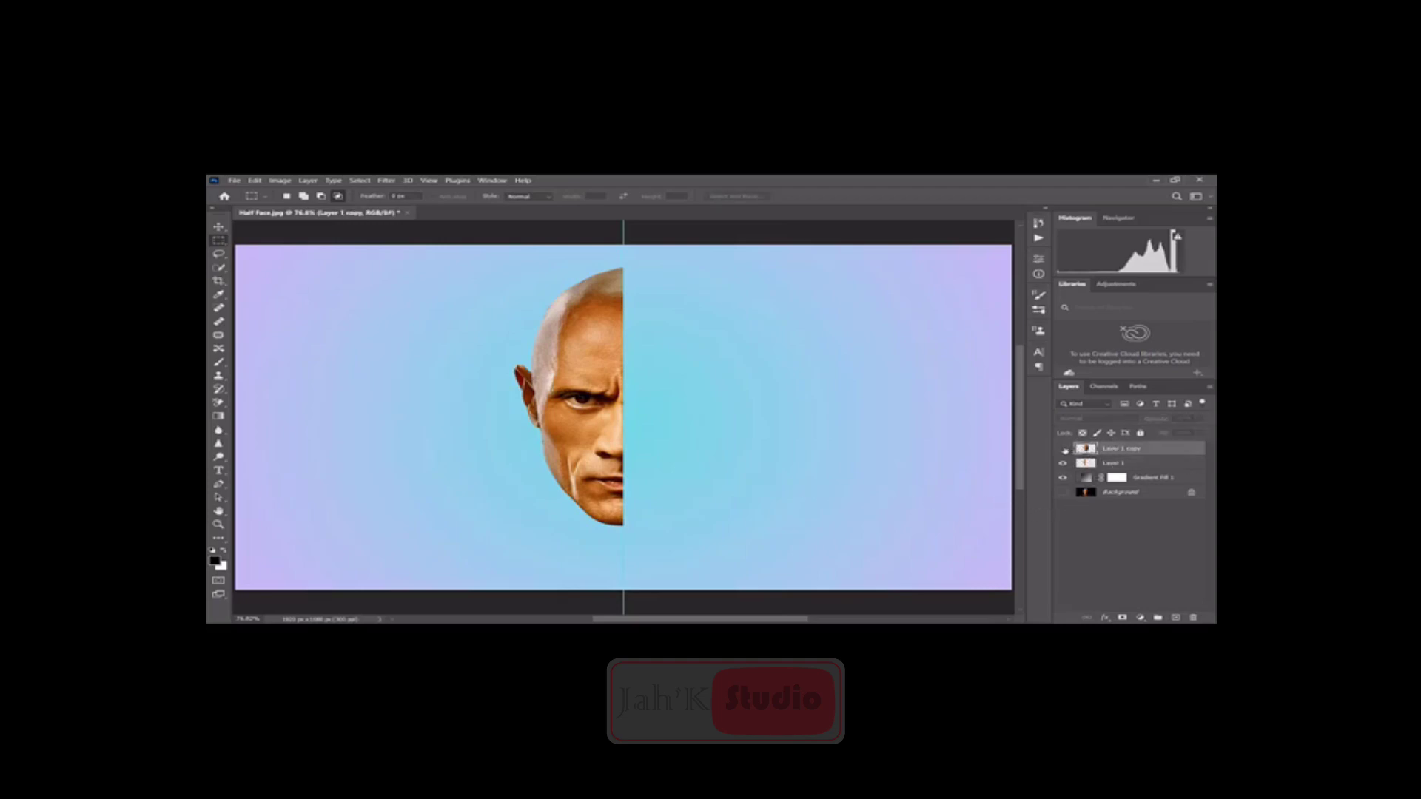
{"action": "left_click", "coordinate": [1064, 449]}
- Type stacked horizontal text 'BE / AWE / SOME BE CO / OL' right of the face
{"action": "key", "text": "p"}
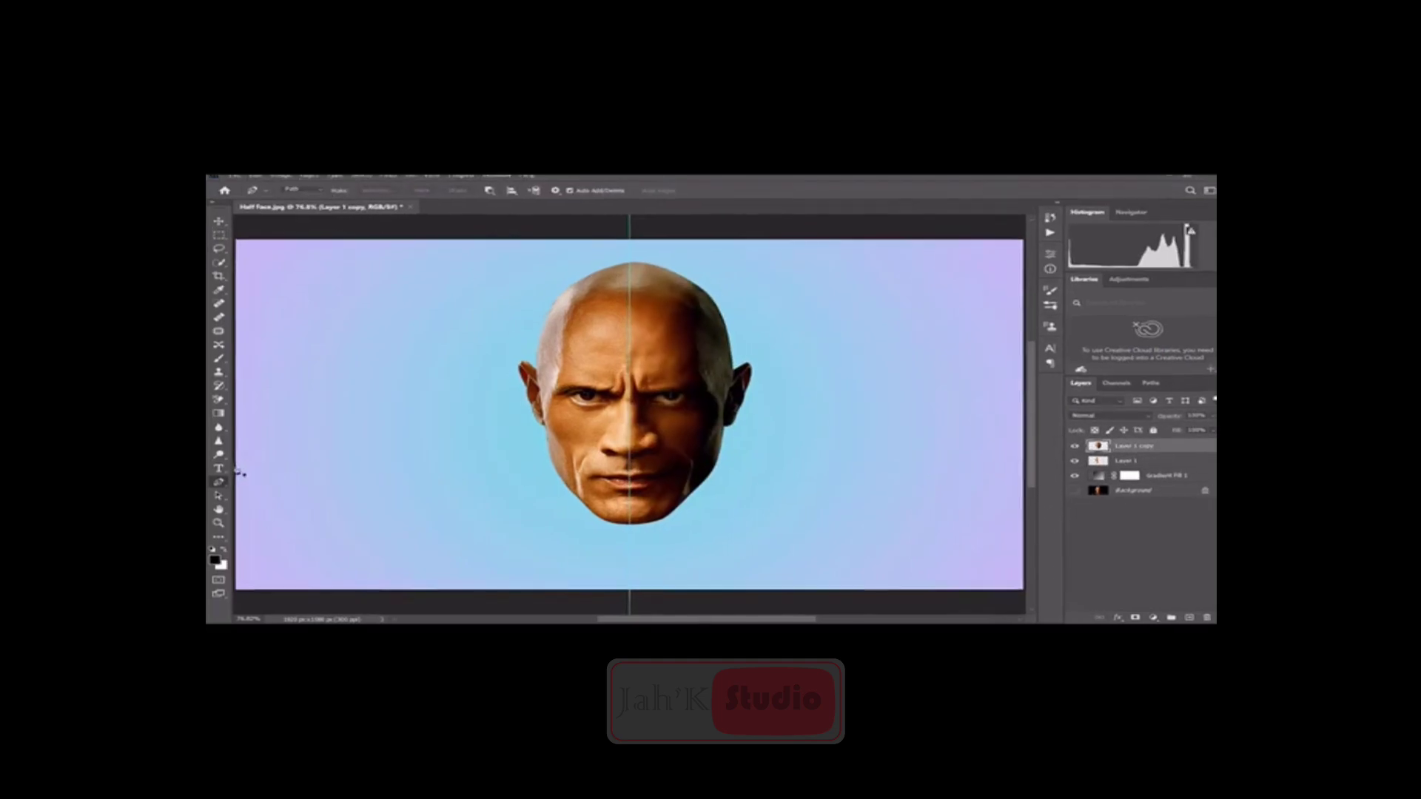
{"action": "right_click", "coordinate": [218, 471]}
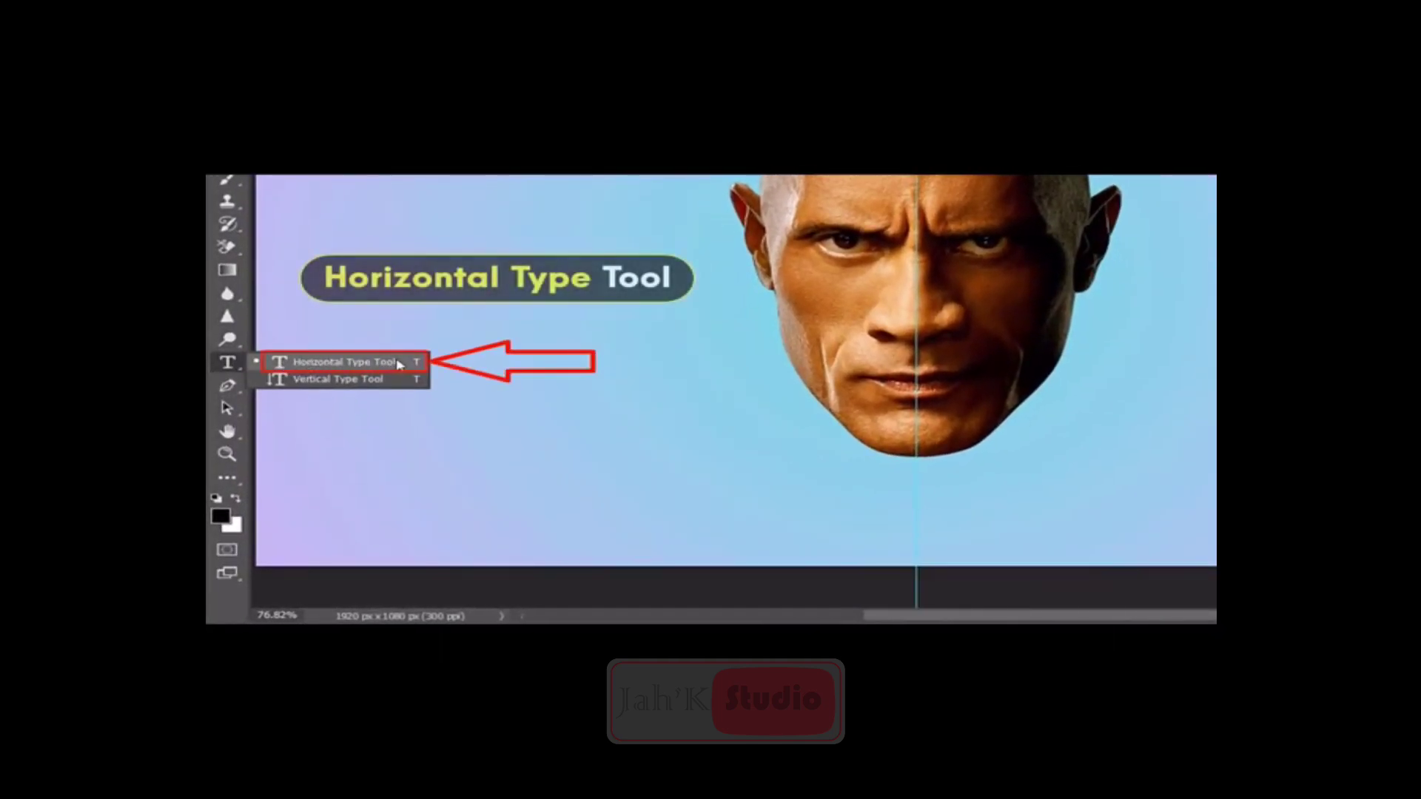
{"action": "left_click", "coordinate": [398, 364]}
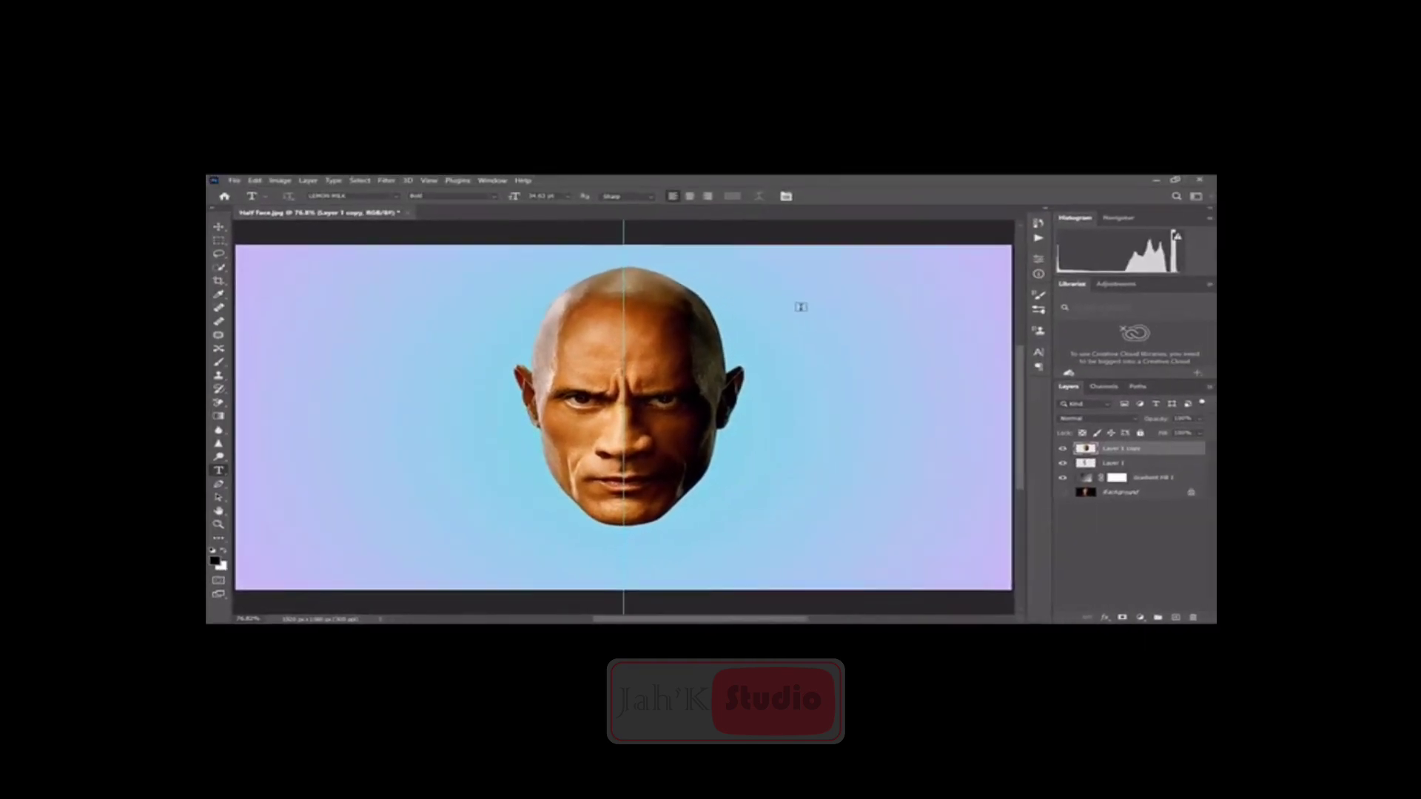
{"action": "left_click", "coordinate": [801, 306]}
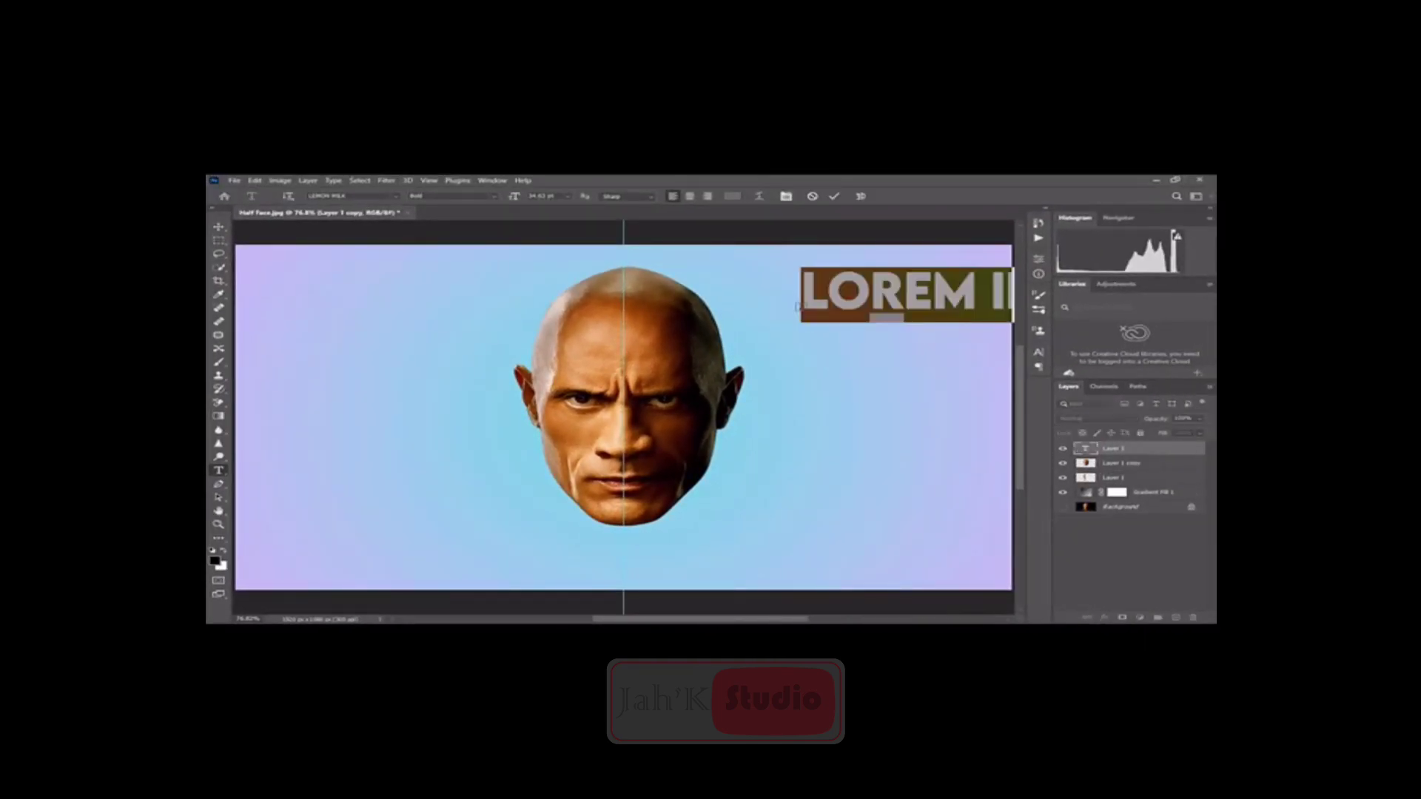
{"action": "key", "text": "BackSpace"}
{"action": "type", "text": "BE"}
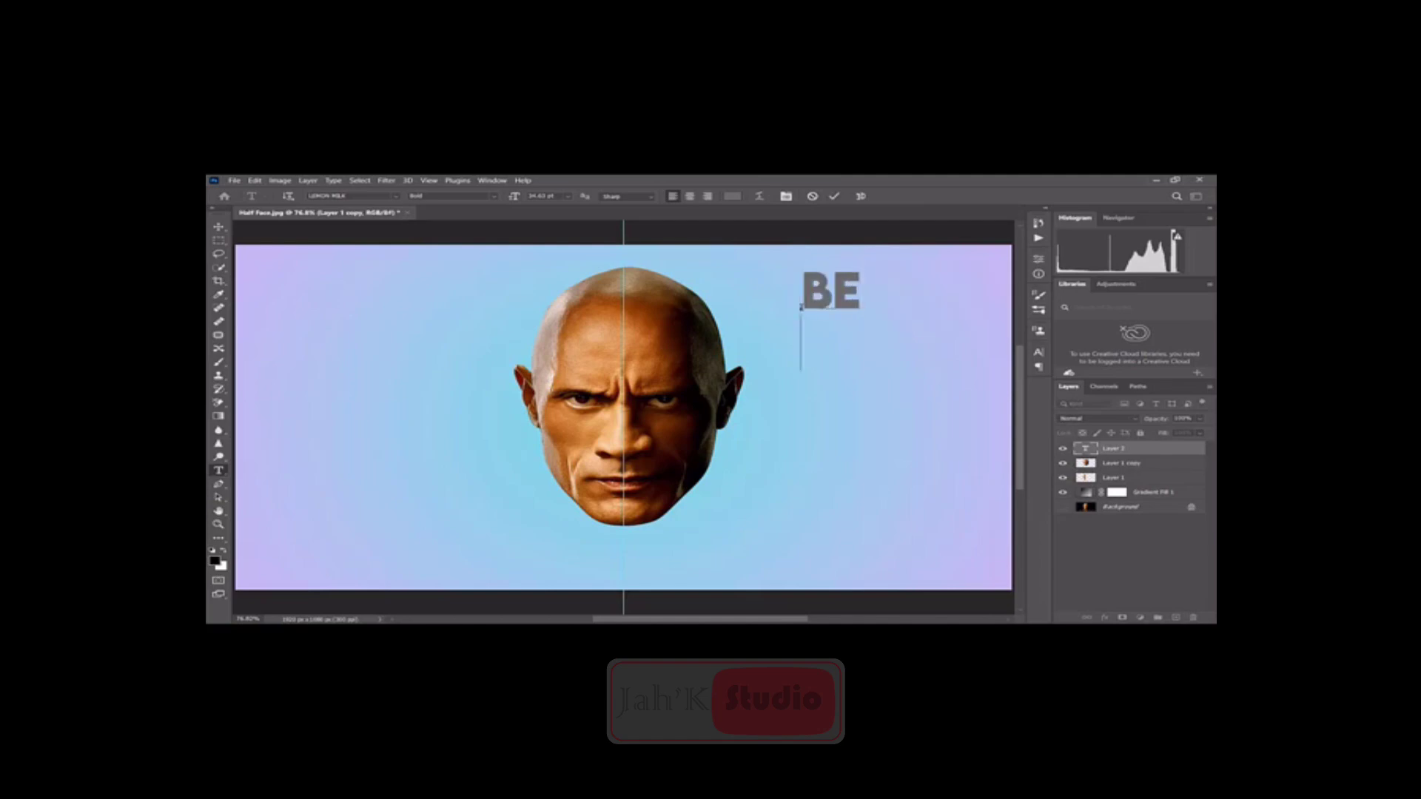
{"action": "key", "text": "Return"}
{"action": "type", "text": "AWE"}
{"action": "key", "text": "Return"}
{"action": "type", "text": "SOME BE CO"}
{"action": "key", "text": "Return"}
{"action": "type", "text": "OL"}
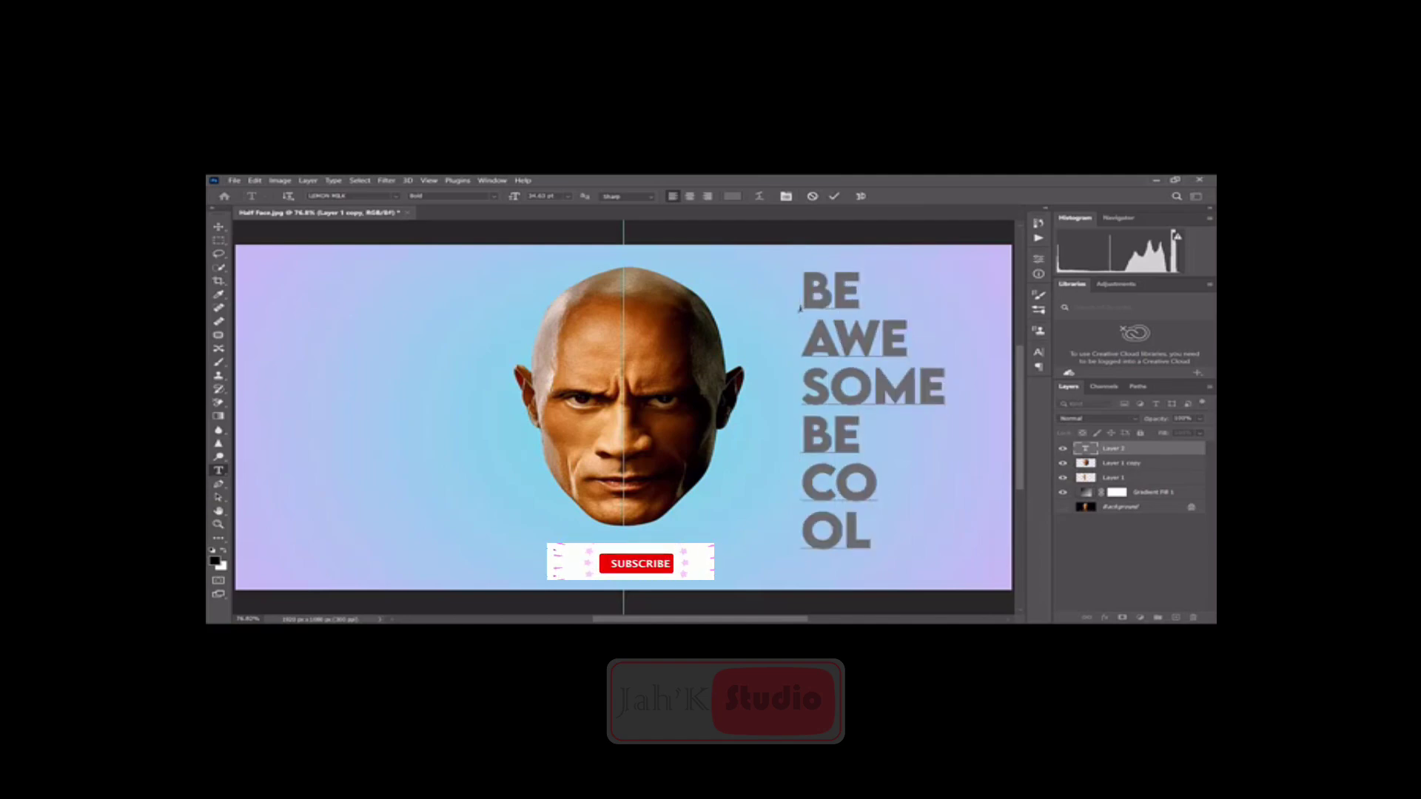
- Commit the text and move the block over the face's right half
{"action": "left_click", "coordinate": [834, 196]}
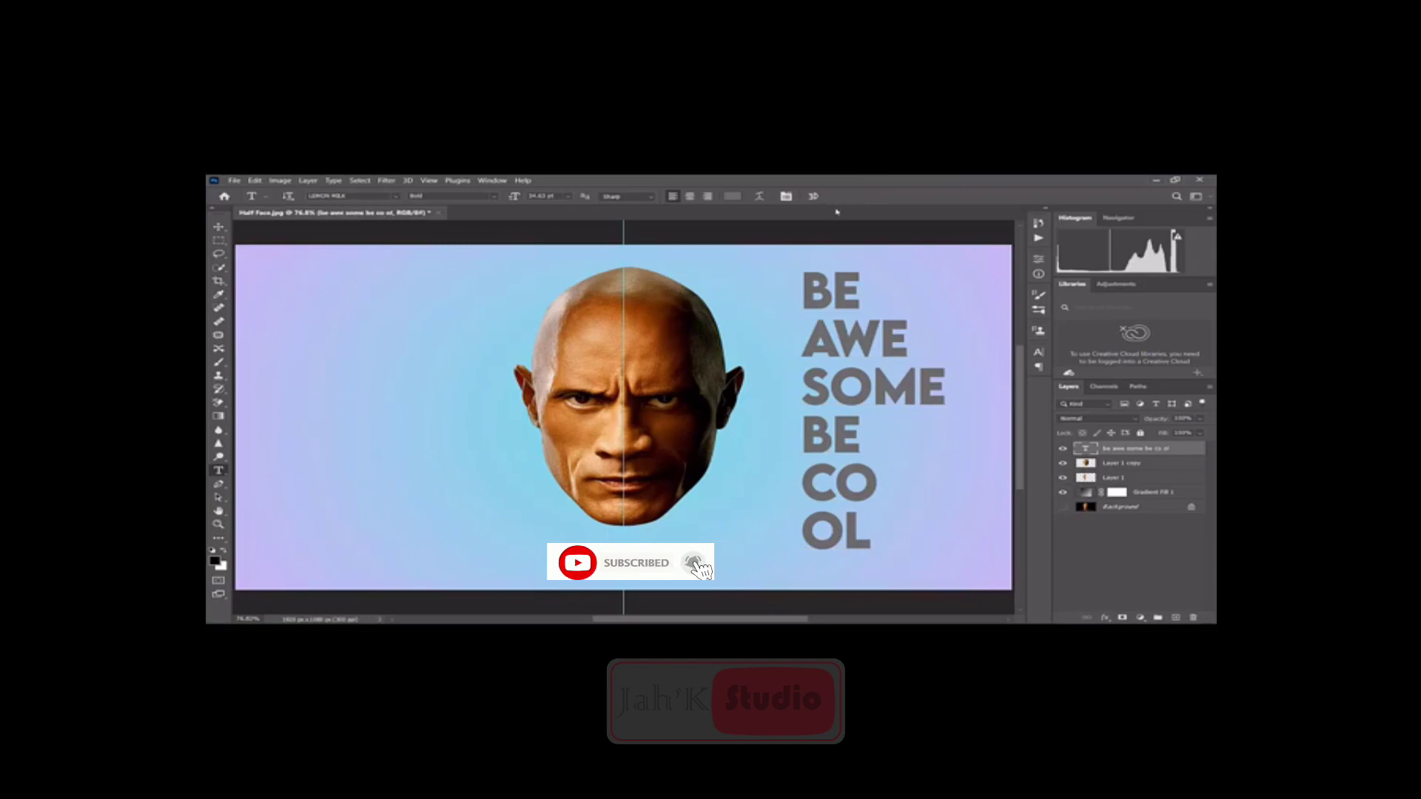
{"action": "key", "text": "ctrl+t"}
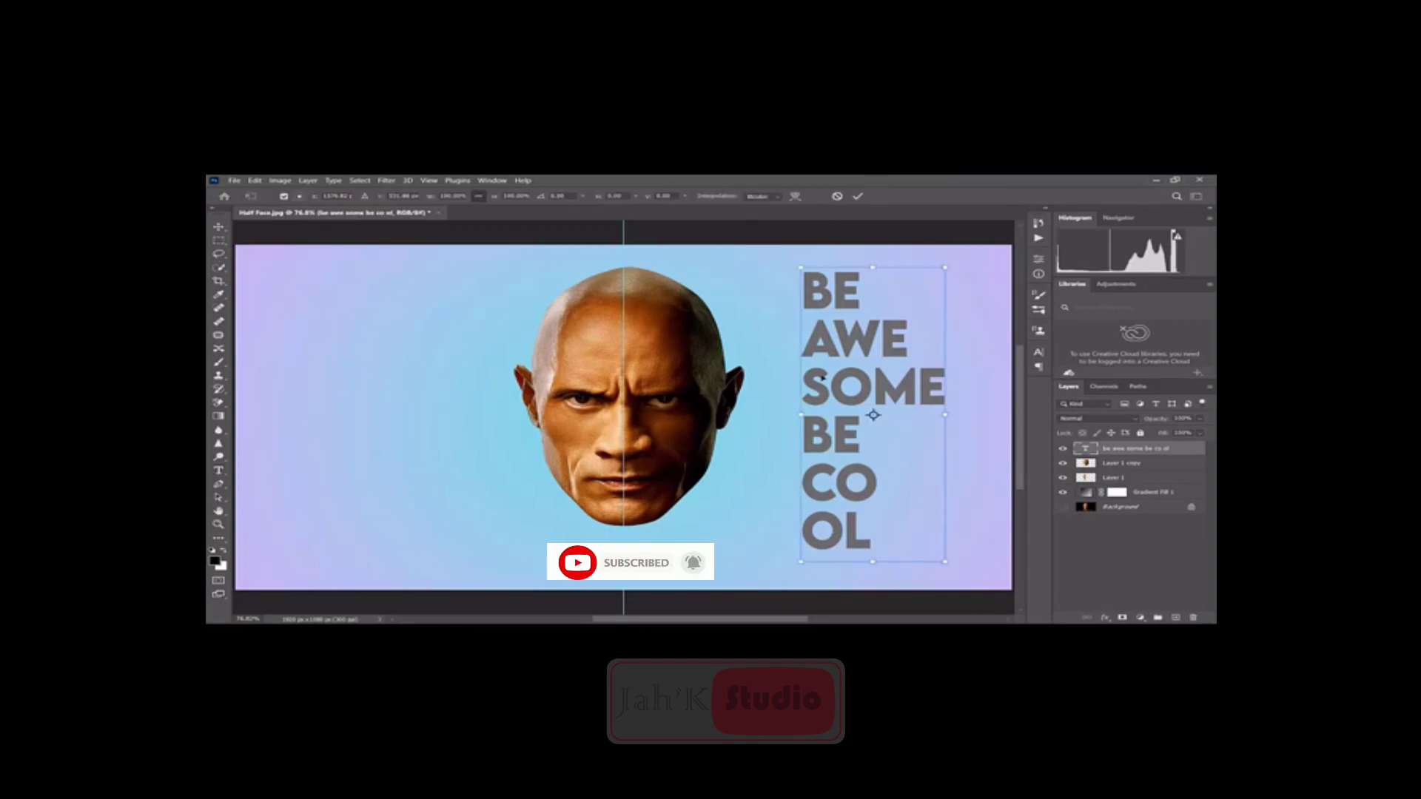
{"action": "left_click_drag", "start_coordinate": [825, 397], "coordinate": [662, 391]}
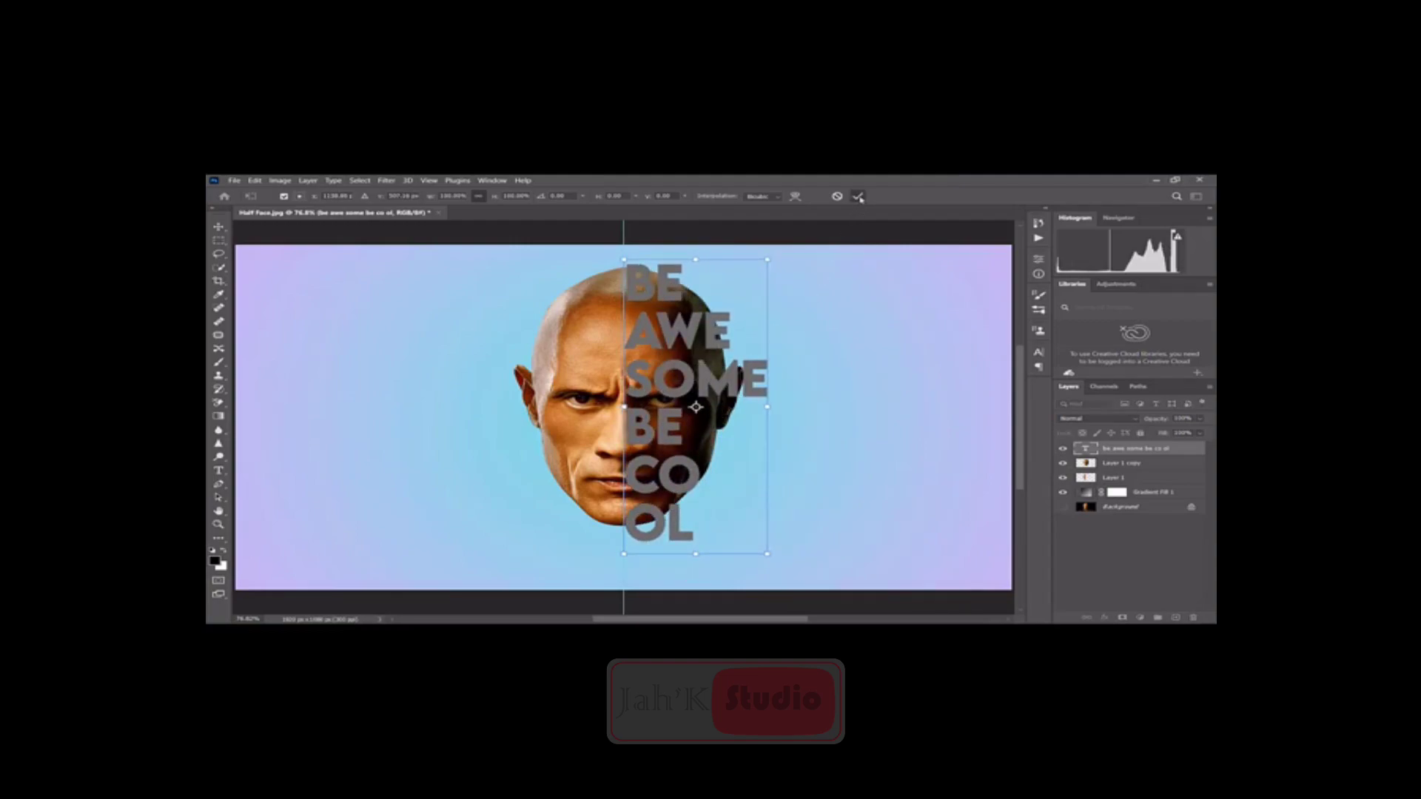
- Reduce the stacked text's leading to 33 pt in the Character panel
{"action": "left_click", "coordinate": [859, 198]}
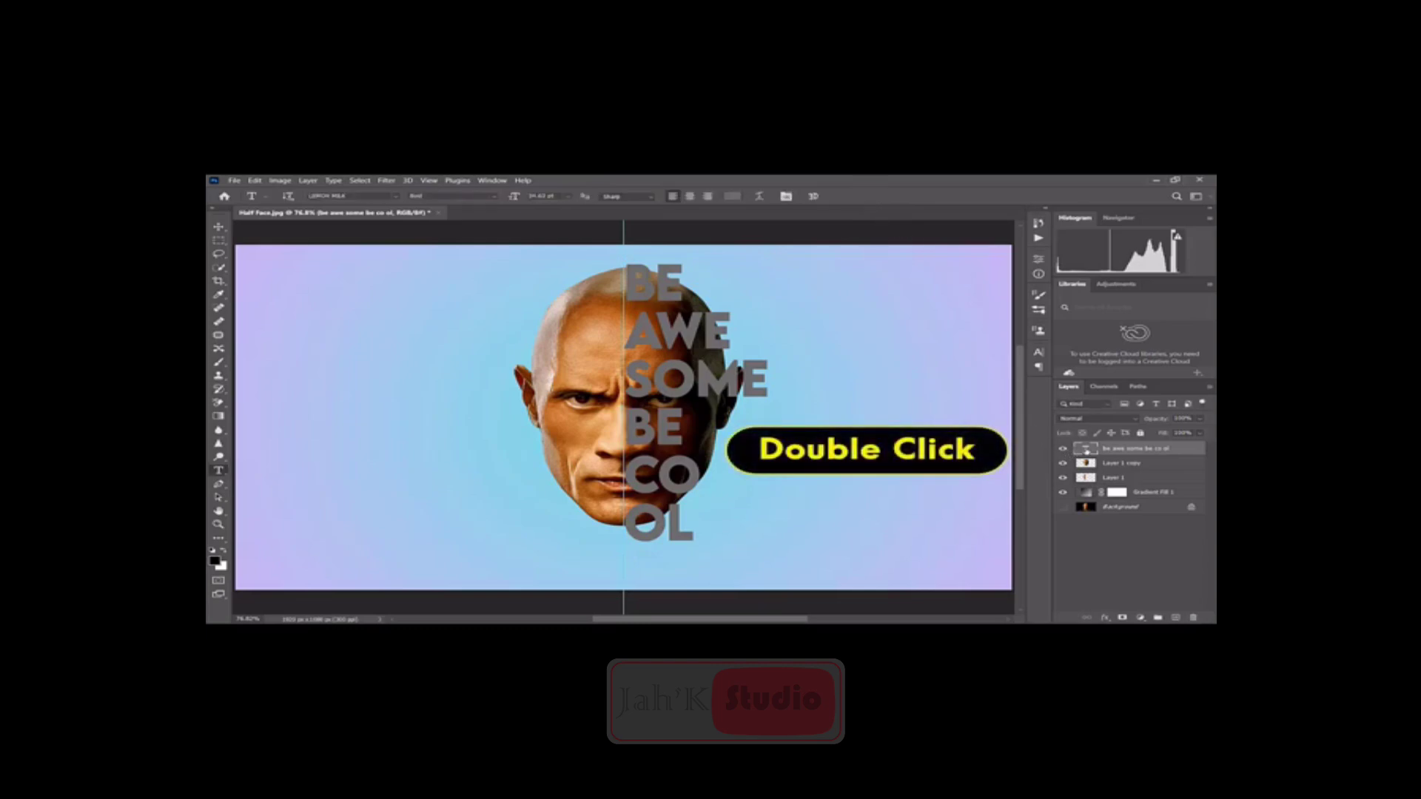
{"action": "double_click", "coordinate": [1086, 448]}
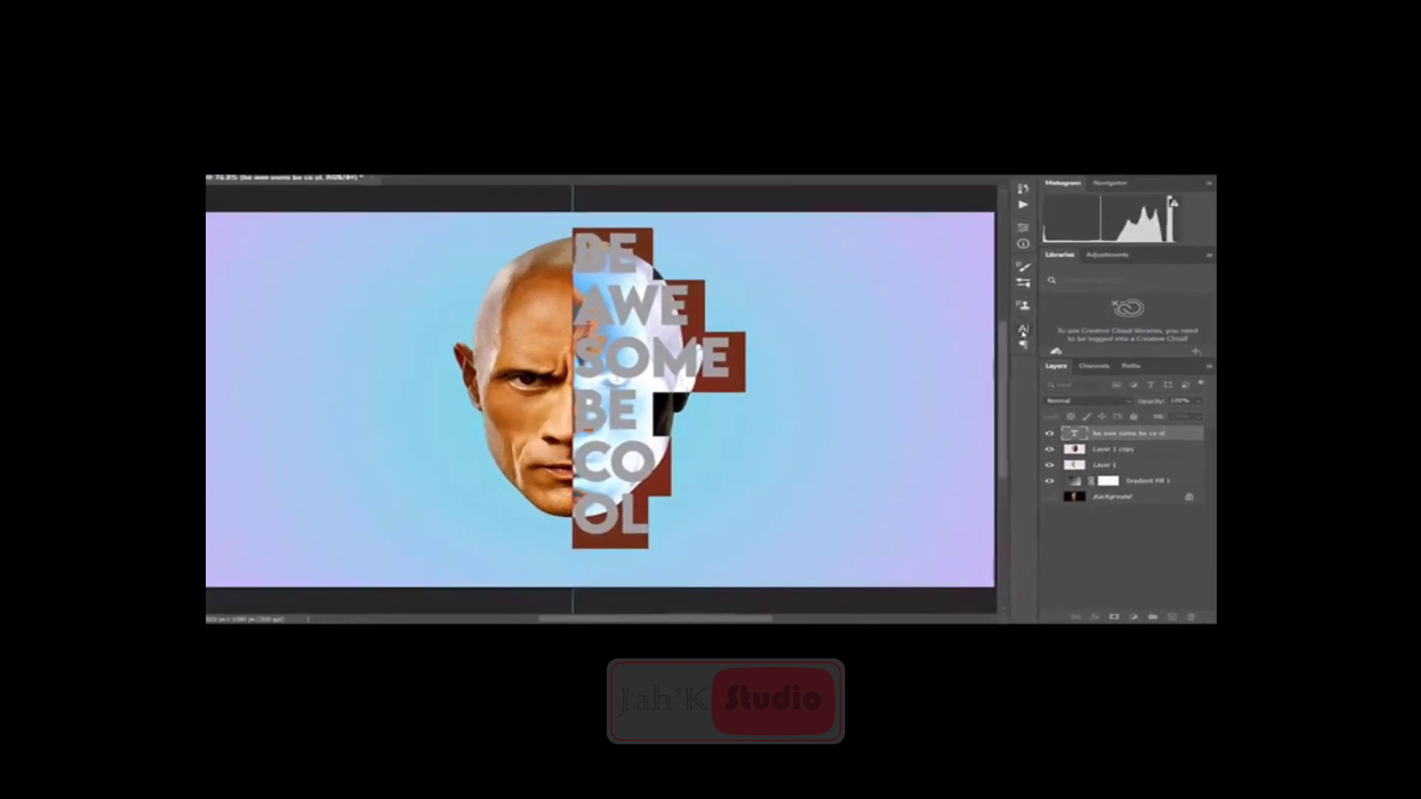
{"action": "left_click", "coordinate": [1038, 352]}
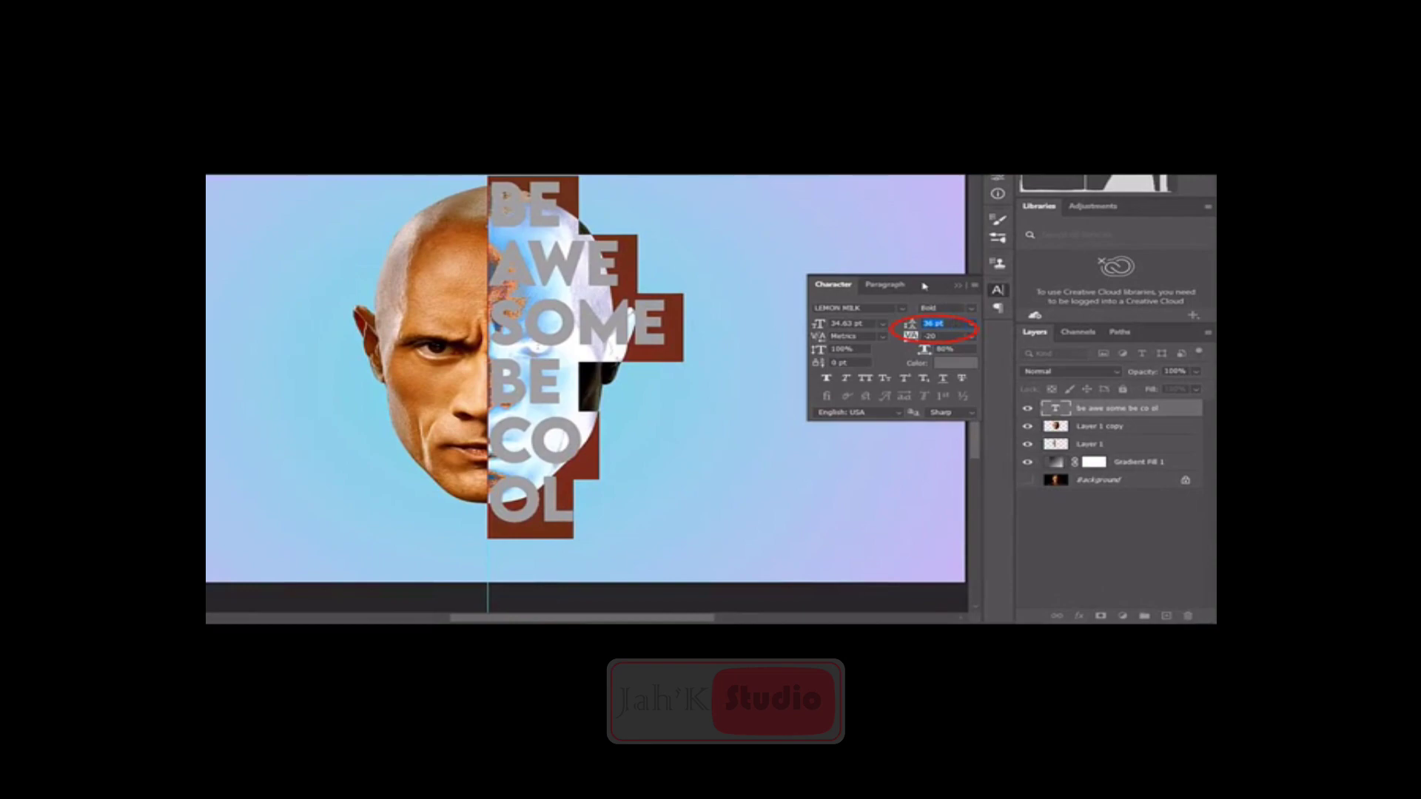
{"action": "key", "text": "Down"}
{"action": "key", "text": "Down"}
{"action": "key", "text": "Down"}
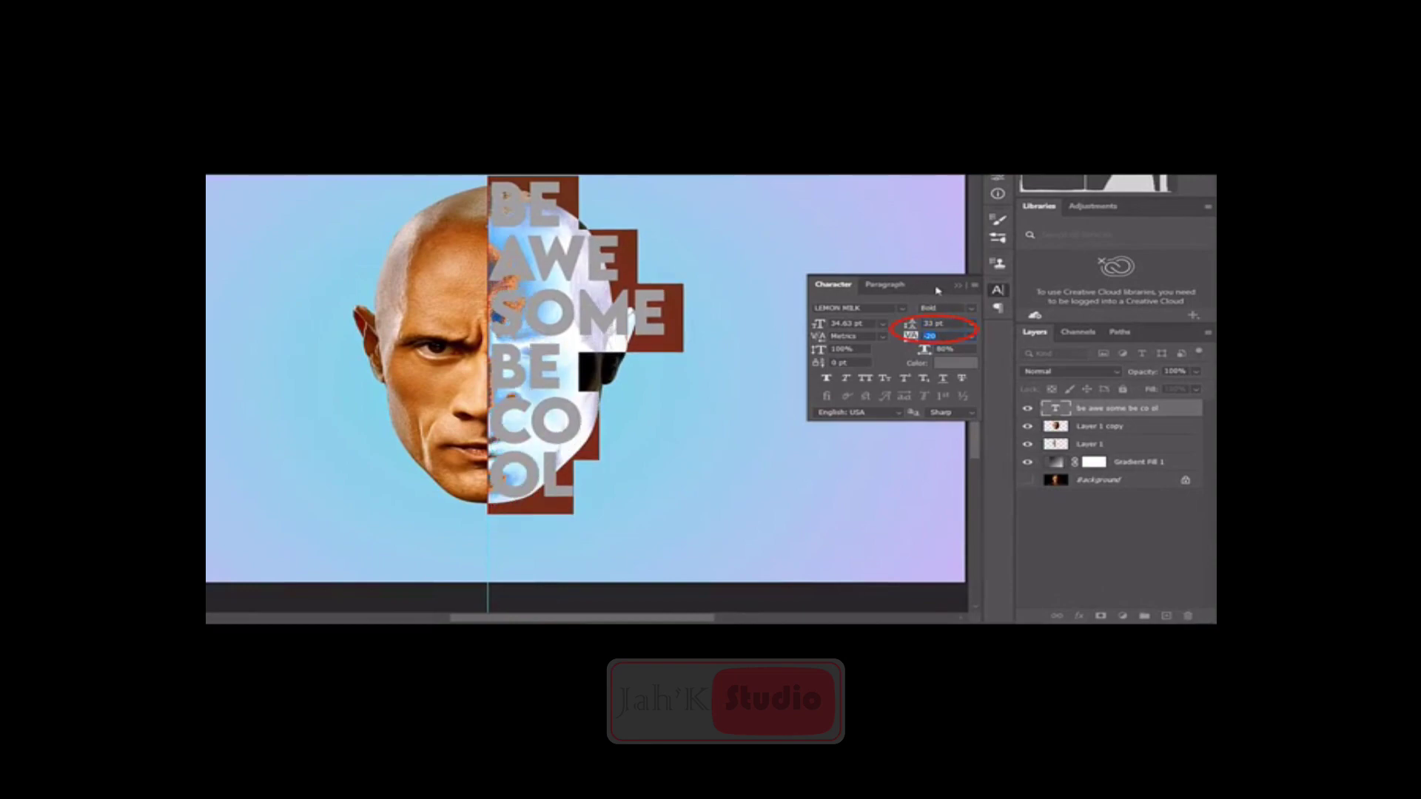
{"action": "key", "text": "Down"}
{"action": "key", "text": "Down"}
{"action": "key", "text": "Down"}
{"action": "key", "text": "Down"}
{"action": "left_click", "coordinate": [960, 287]}
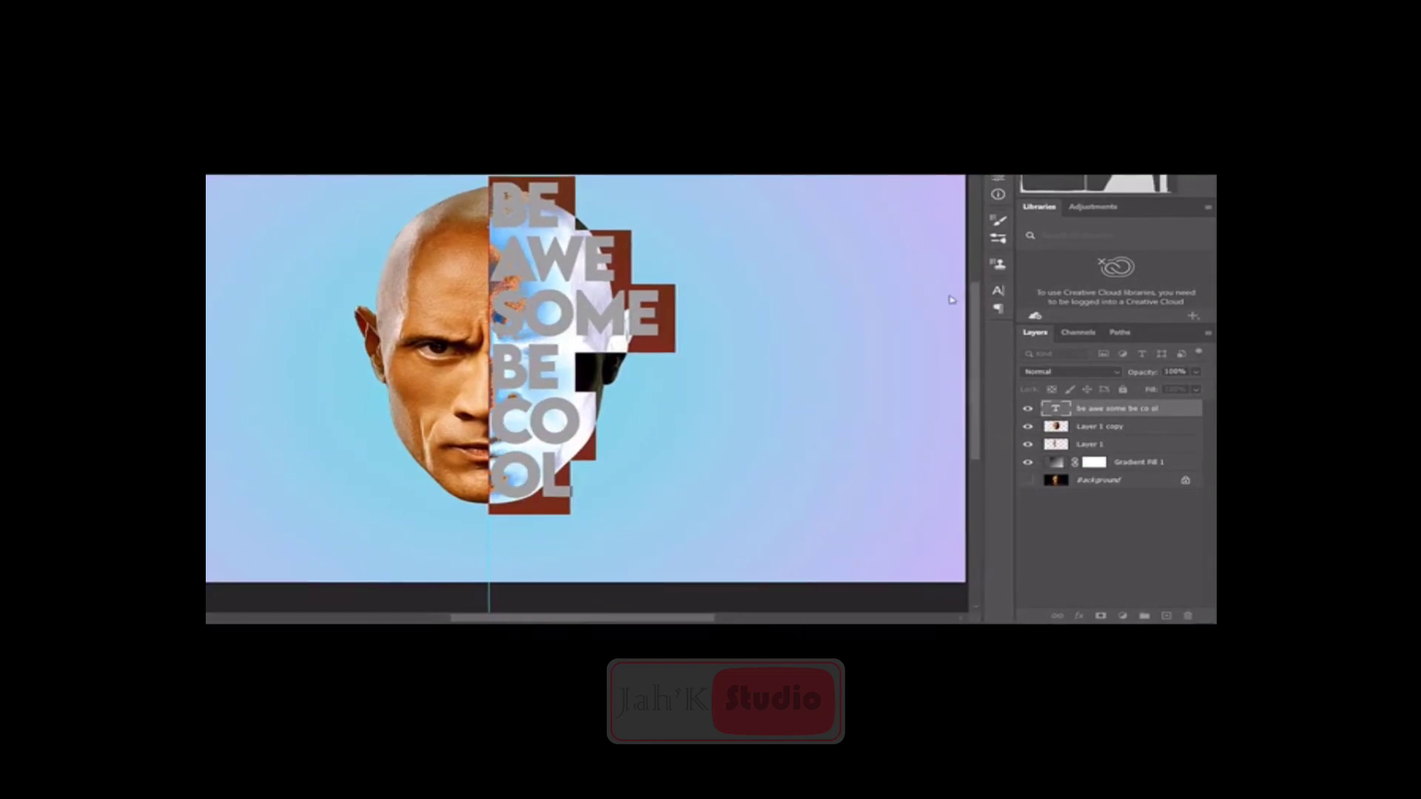
{"action": "left_click", "coordinate": [834, 196]}
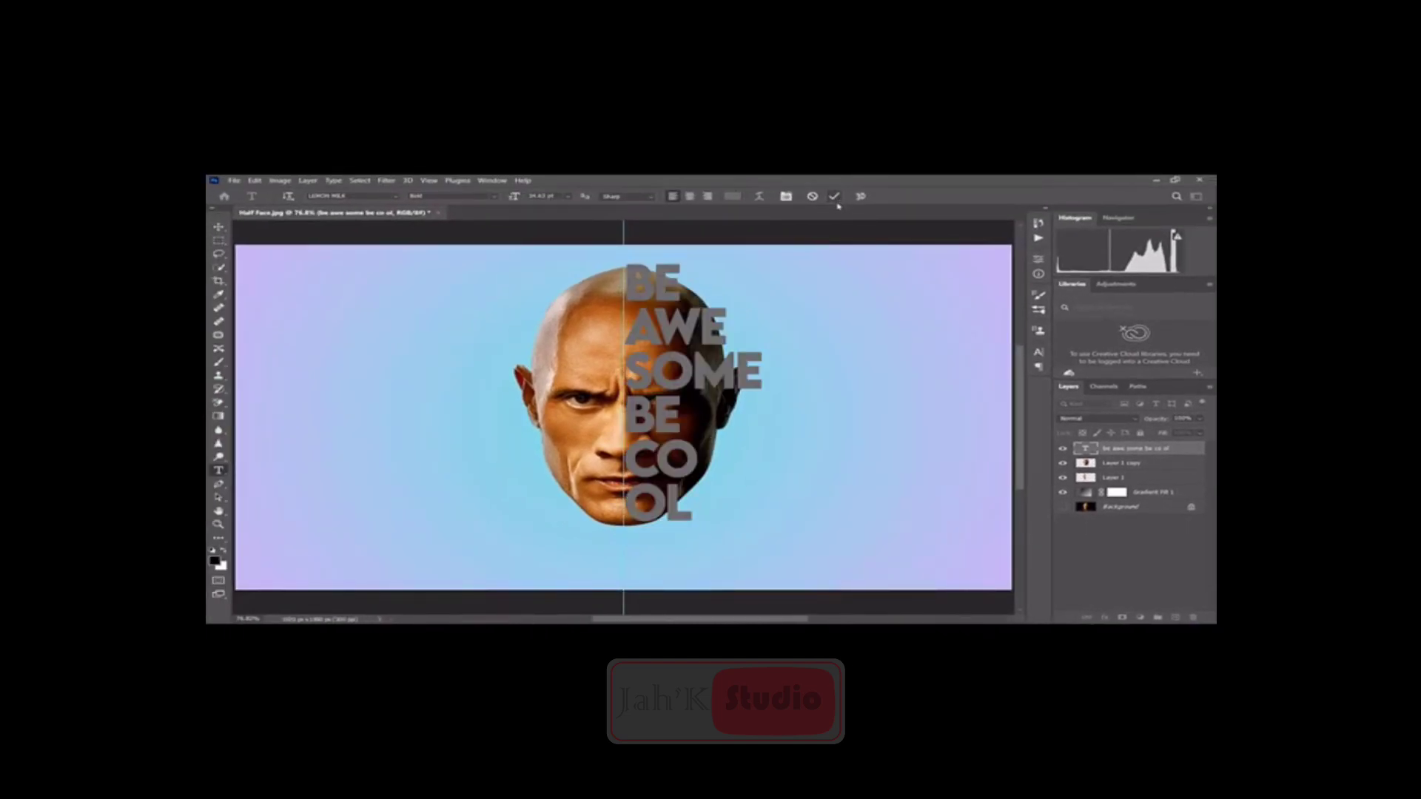
- Move Layer 1 copy above the text layer
{"action": "key", "text": "ctrl+t"}
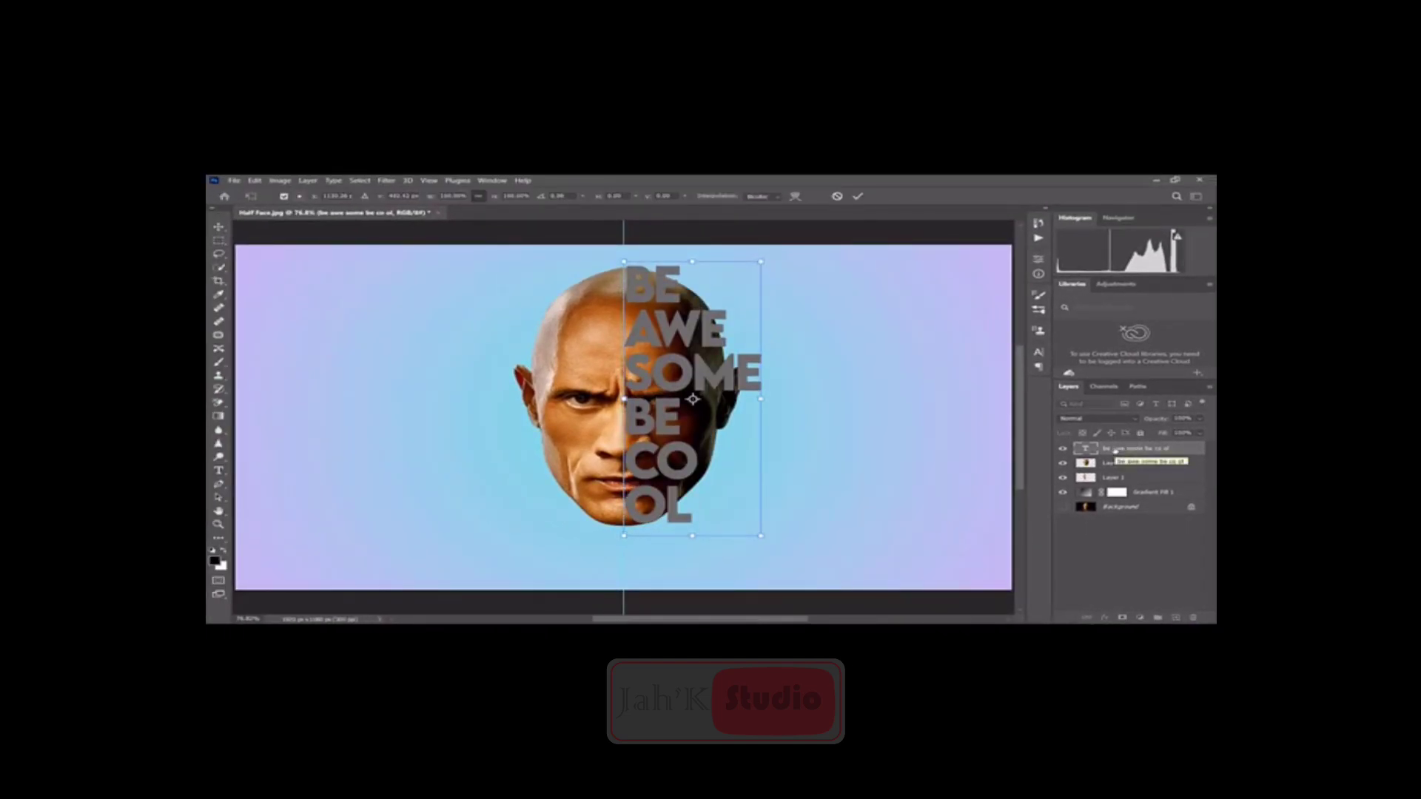
{"action": "left_click", "coordinate": [858, 197]}
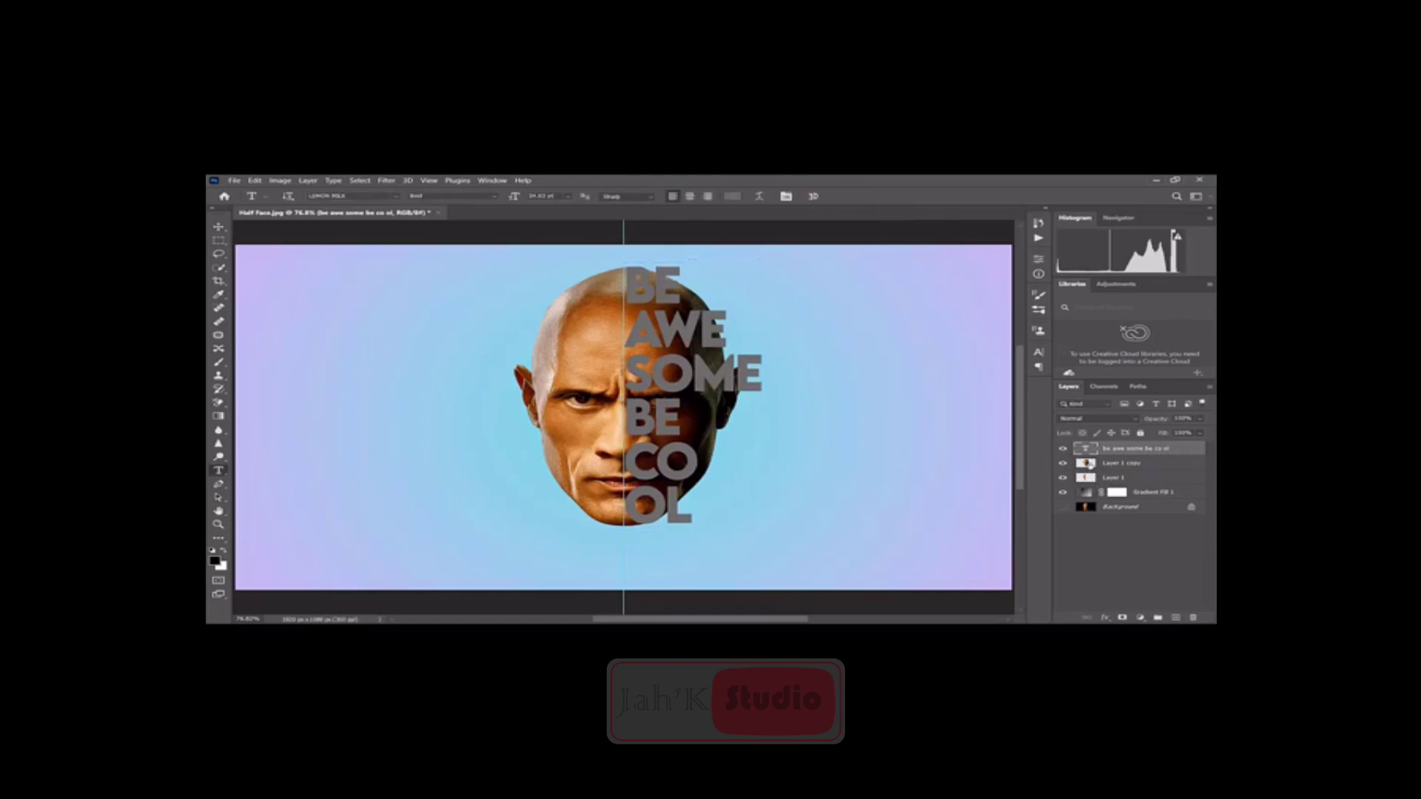
{"action": "left_click_drag", "start_coordinate": [1102, 464], "coordinate": [1106, 451]}
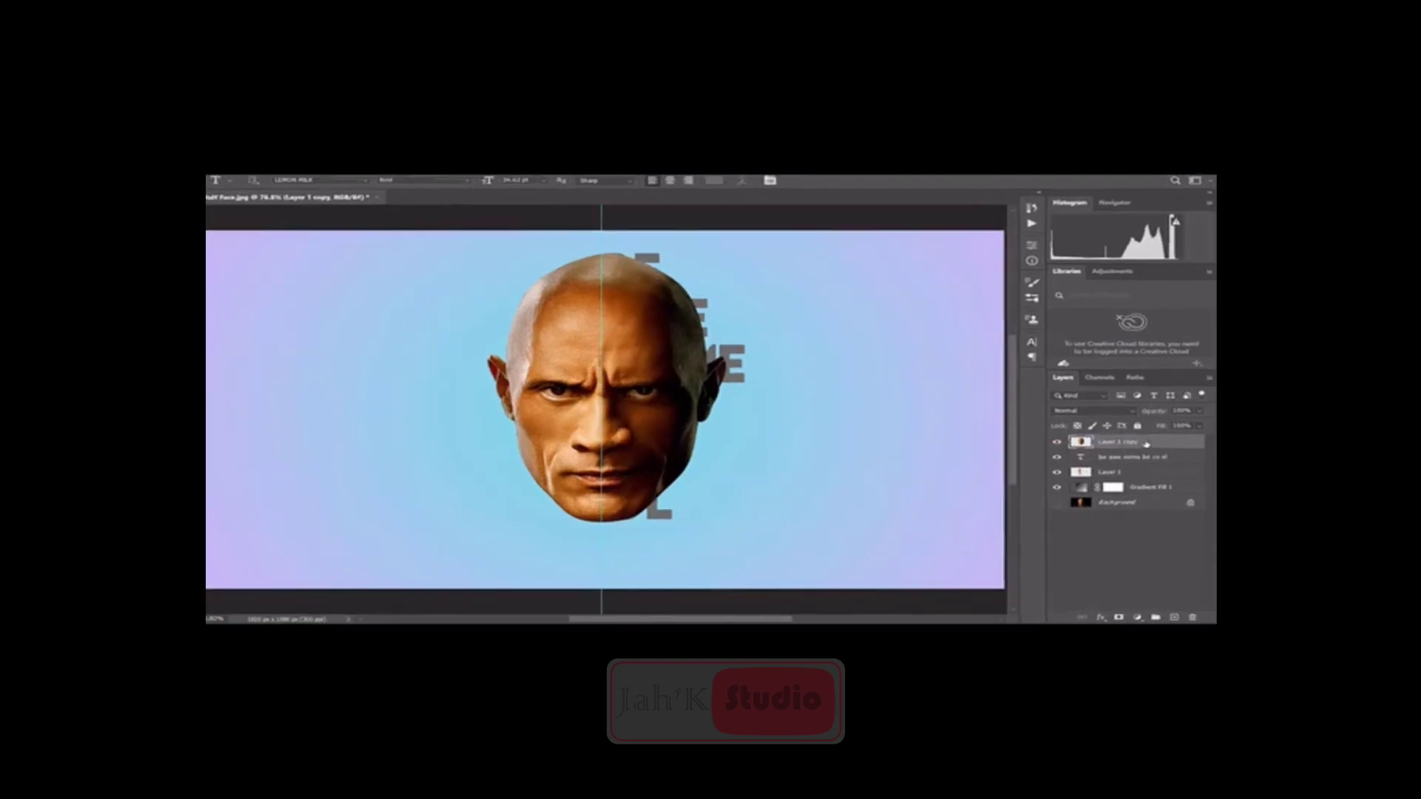
- Clip Layer 1 copy to the text layer, then bring up the text layer's effects list
{"action": "right_click", "coordinate": [1140, 453]}
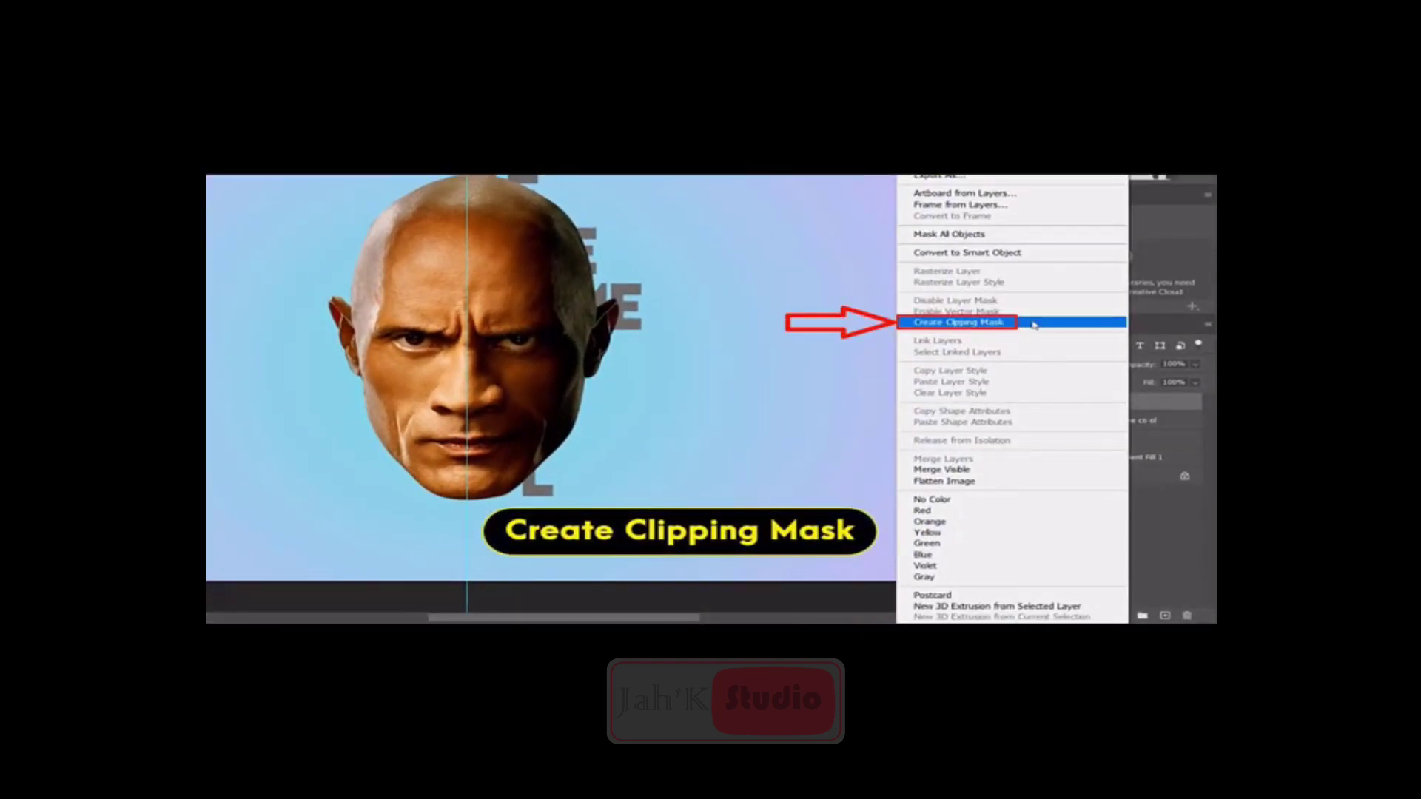
{"action": "left_click", "coordinate": [1077, 323]}
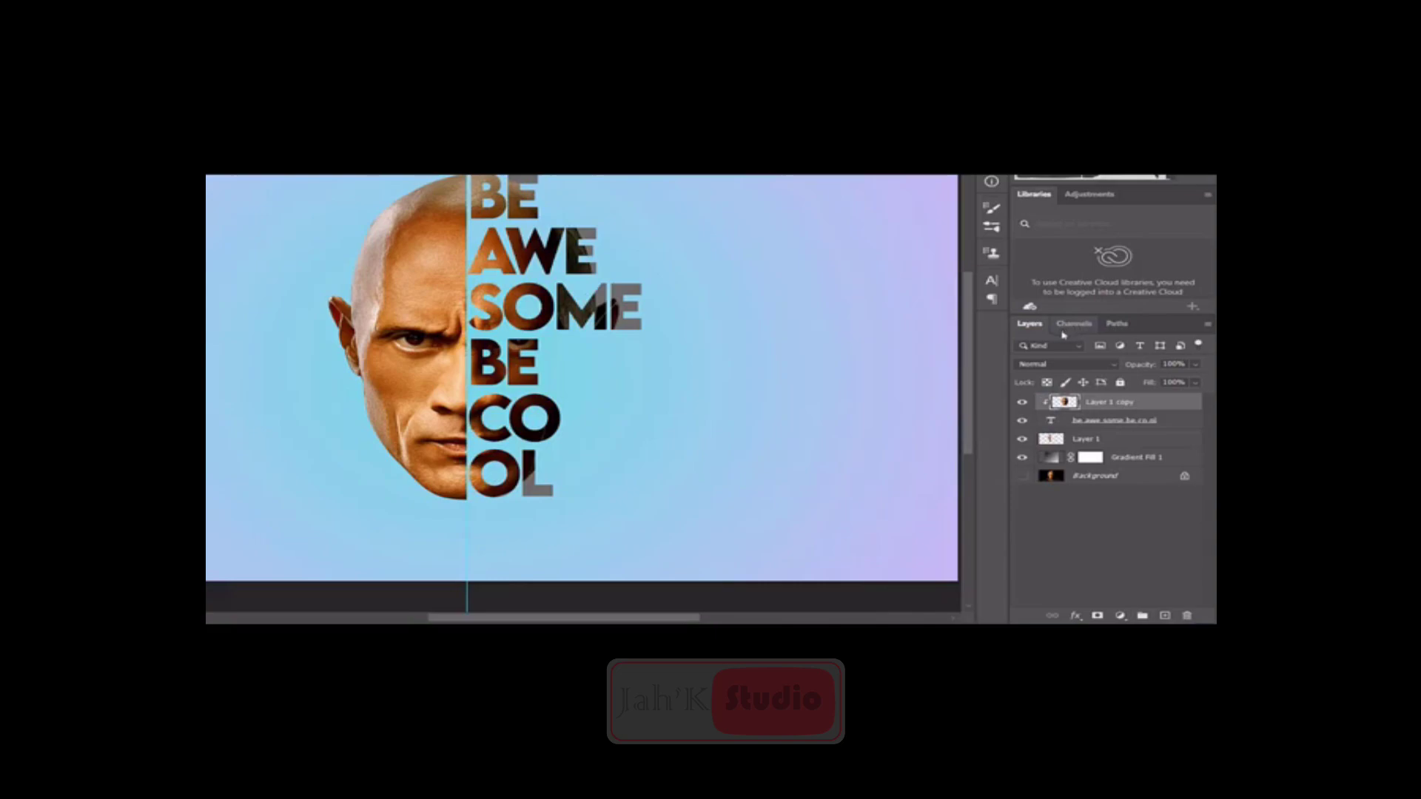
{"action": "left_click", "coordinate": [1054, 425]}
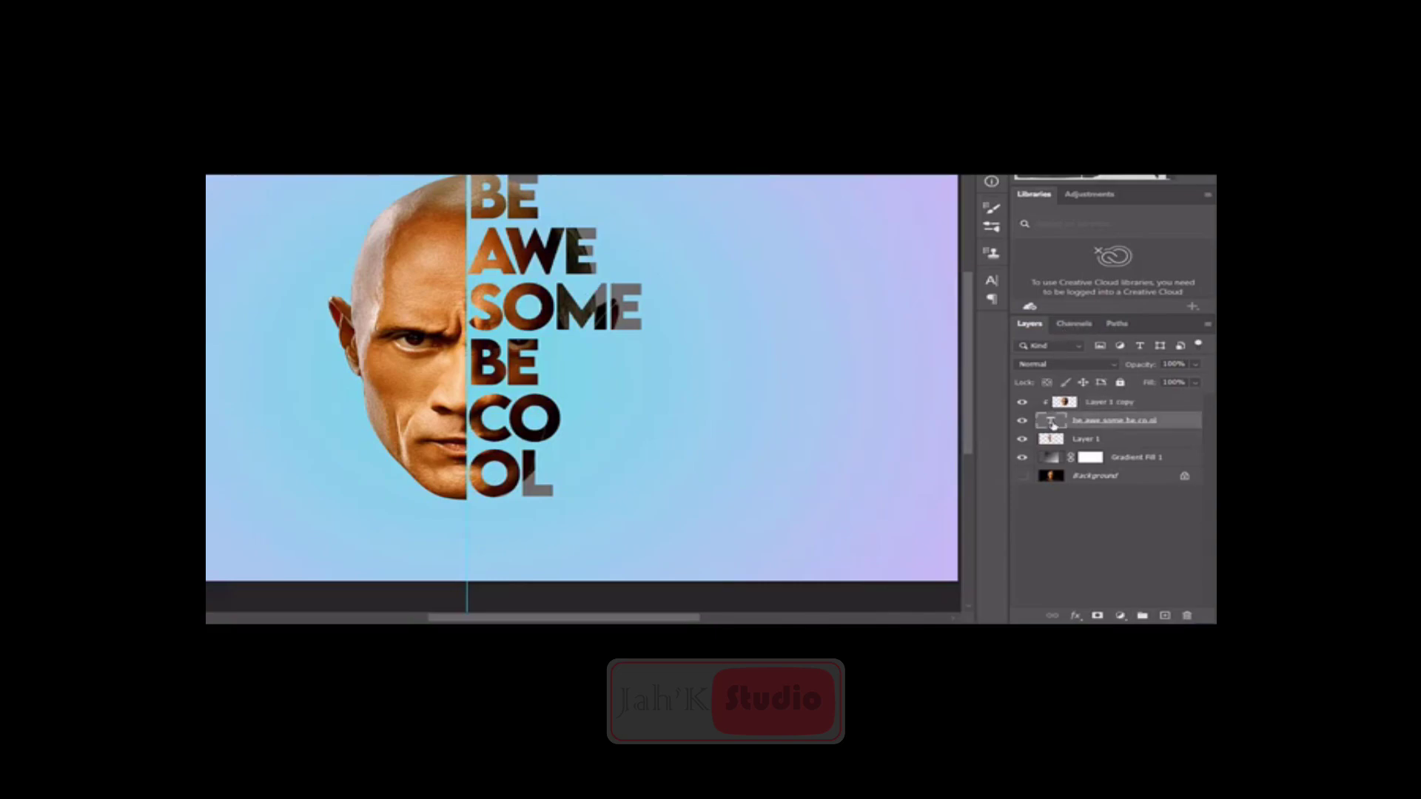
{"action": "left_click", "coordinate": [1075, 614]}
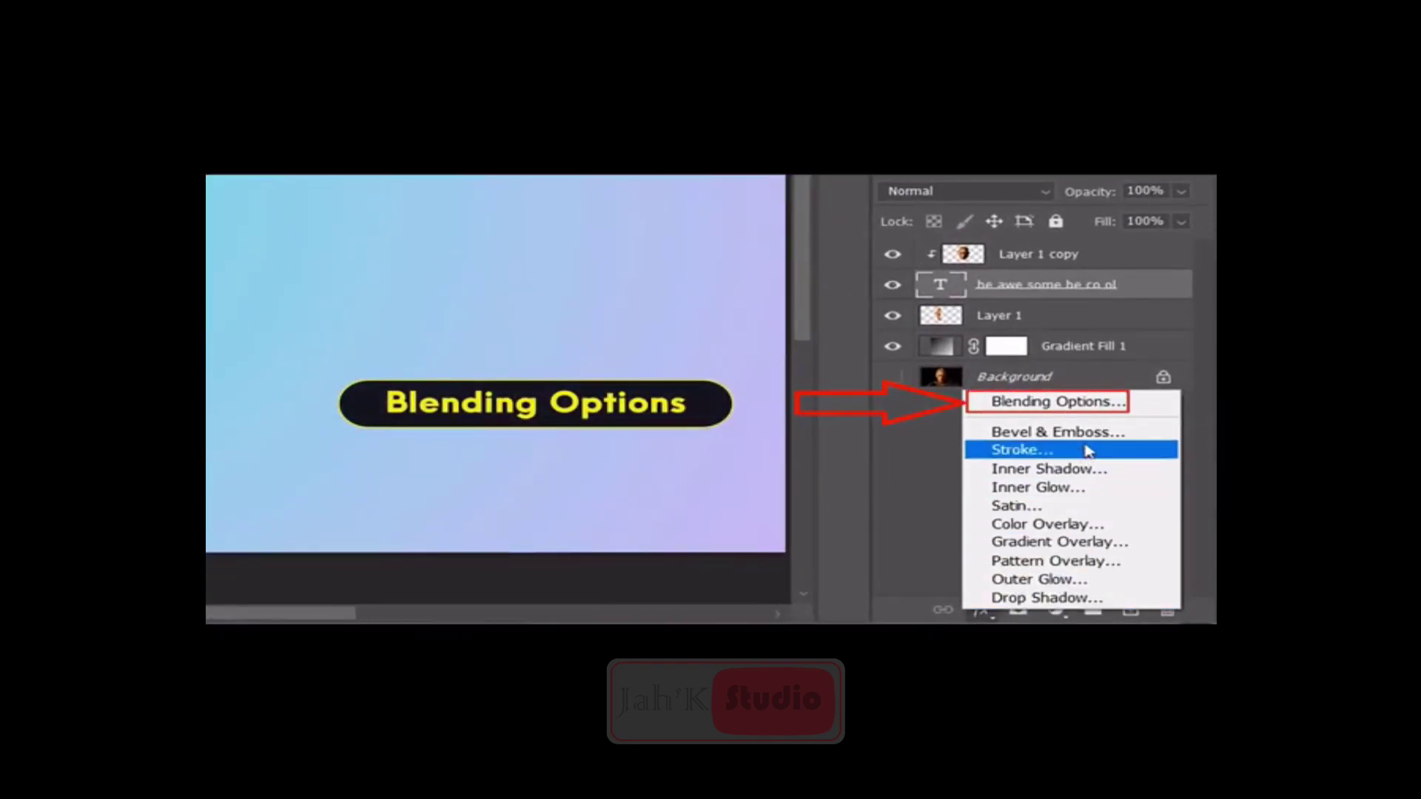
- Enable Drop Shadow in the text layer's Blending Options and apply it
{"action": "left_click", "coordinate": [1148, 406]}
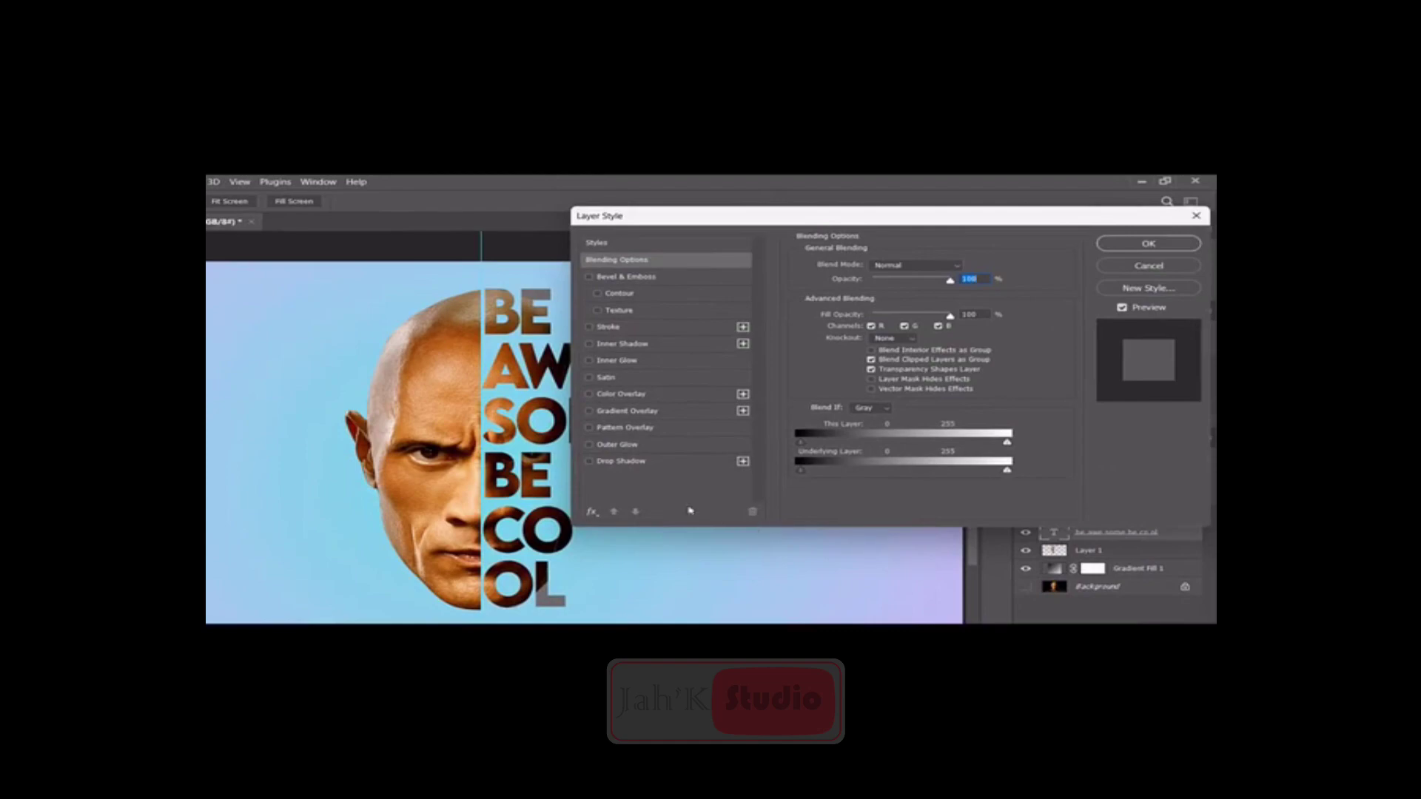
{"action": "left_click", "coordinate": [614, 462]}
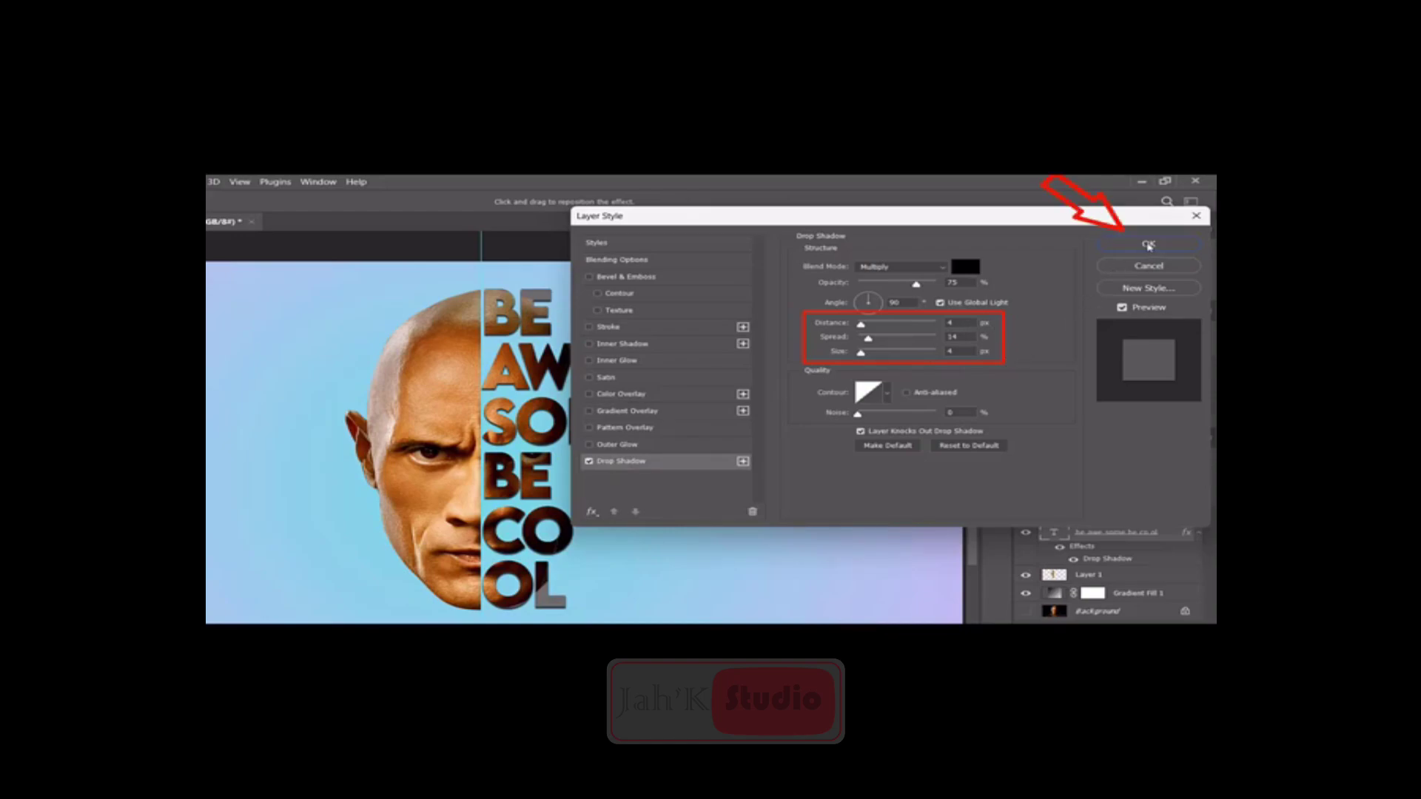
{"action": "left_click", "coordinate": [1148, 245]}
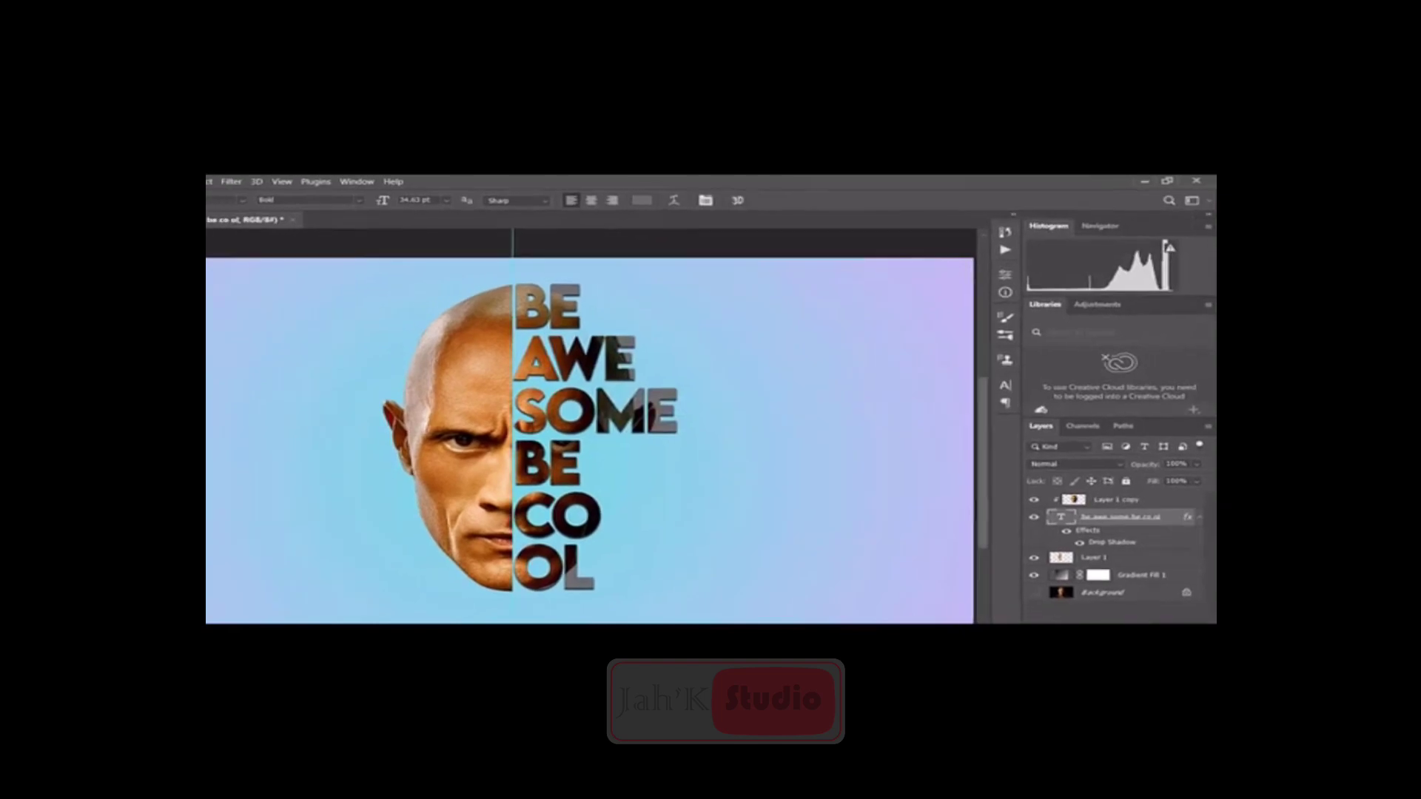
- Change the stacked text colour to white ffffff, then select Gradient Fill 1
{"action": "double_click", "coordinate": [1084, 466]}
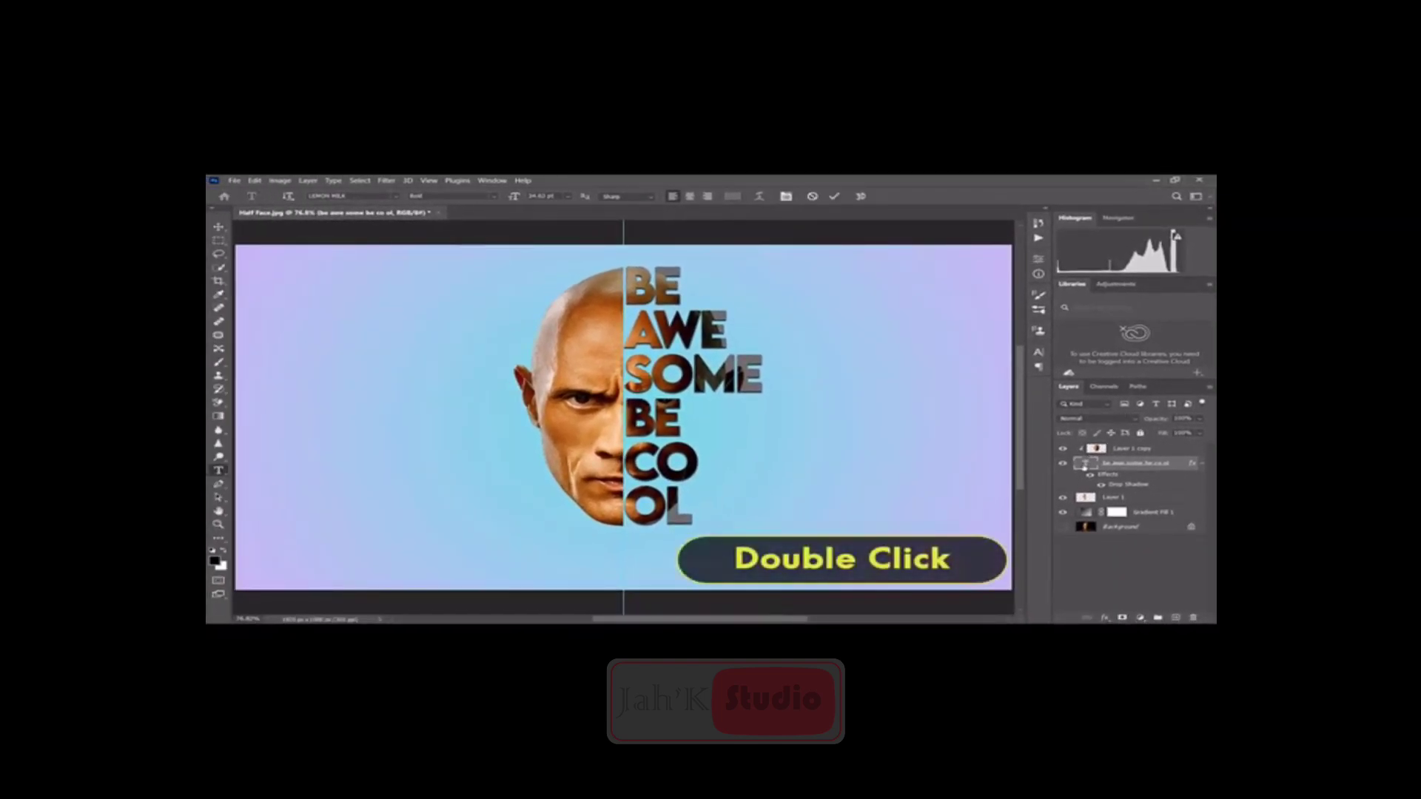
{"action": "left_click", "coordinate": [732, 197]}
{"action": "type", "text": "ffffff"}
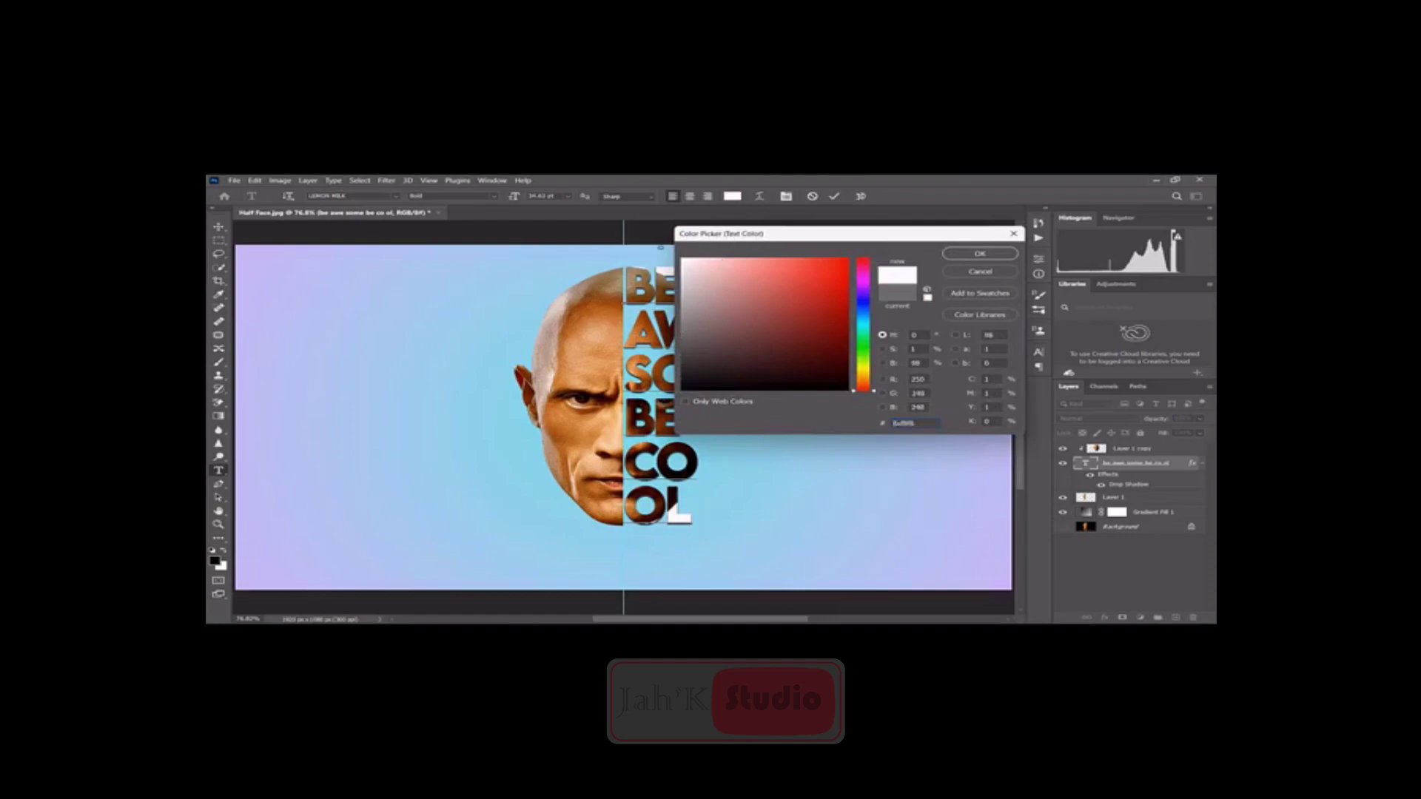
{"action": "left_click", "coordinate": [980, 255]}
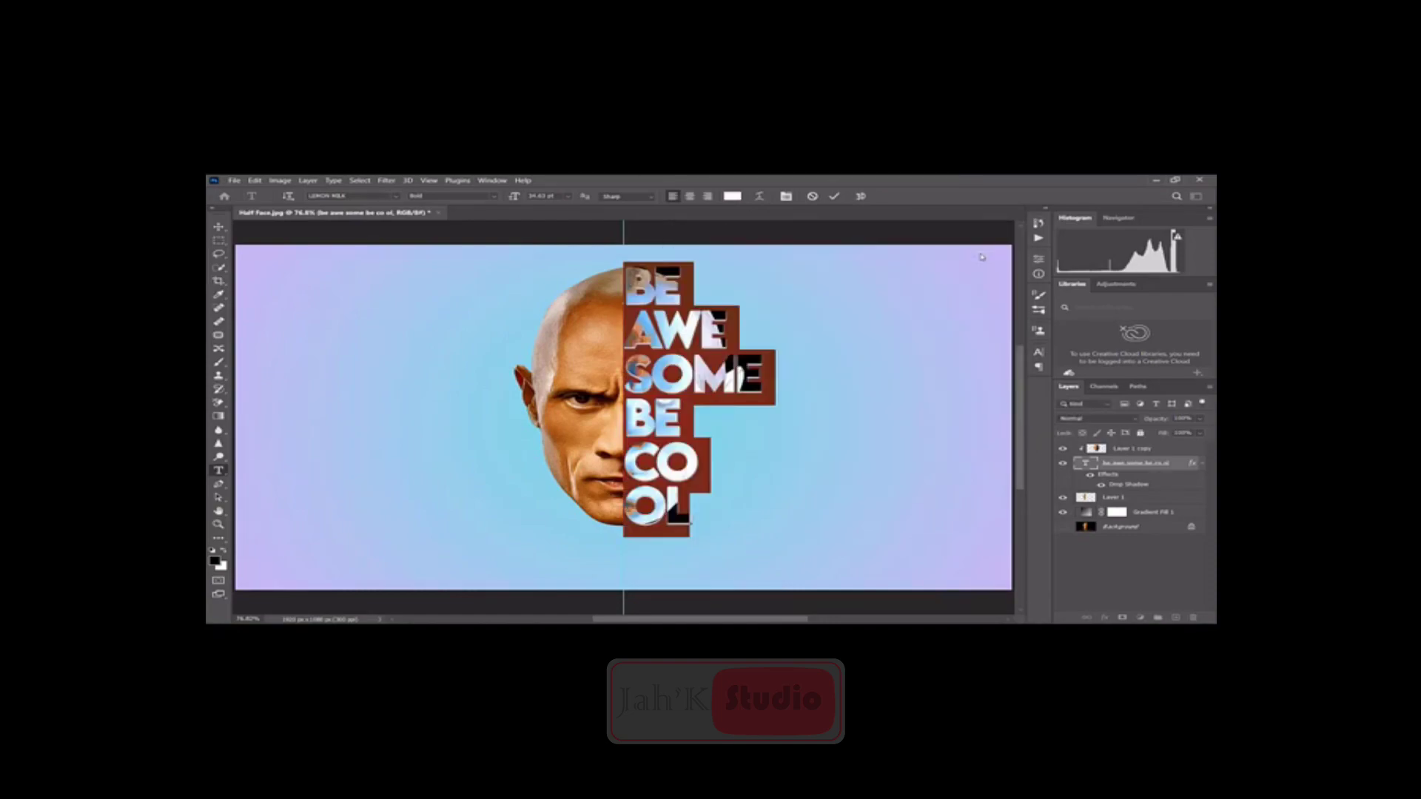
{"action": "left_click", "coordinate": [834, 197]}
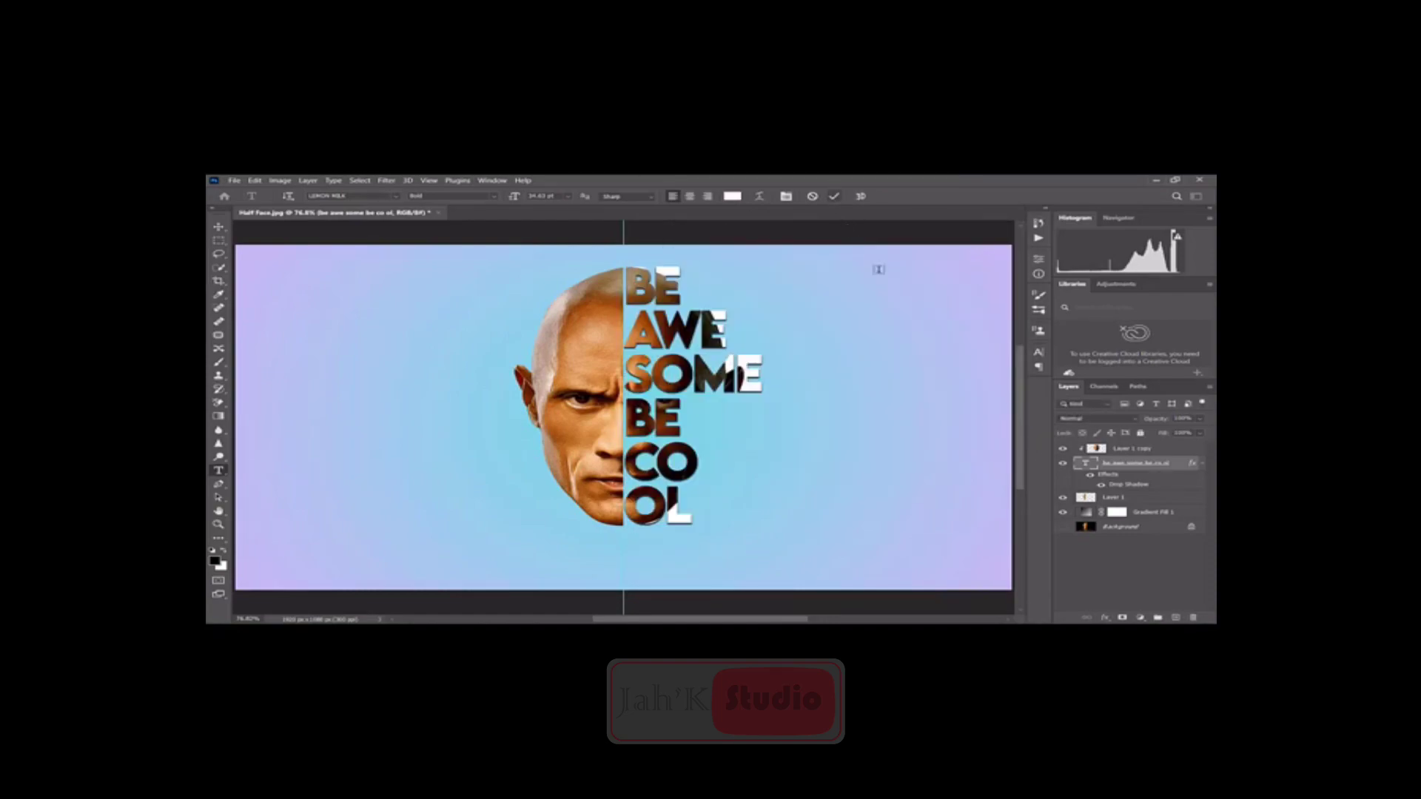
{"action": "left_click", "coordinate": [1159, 513]}
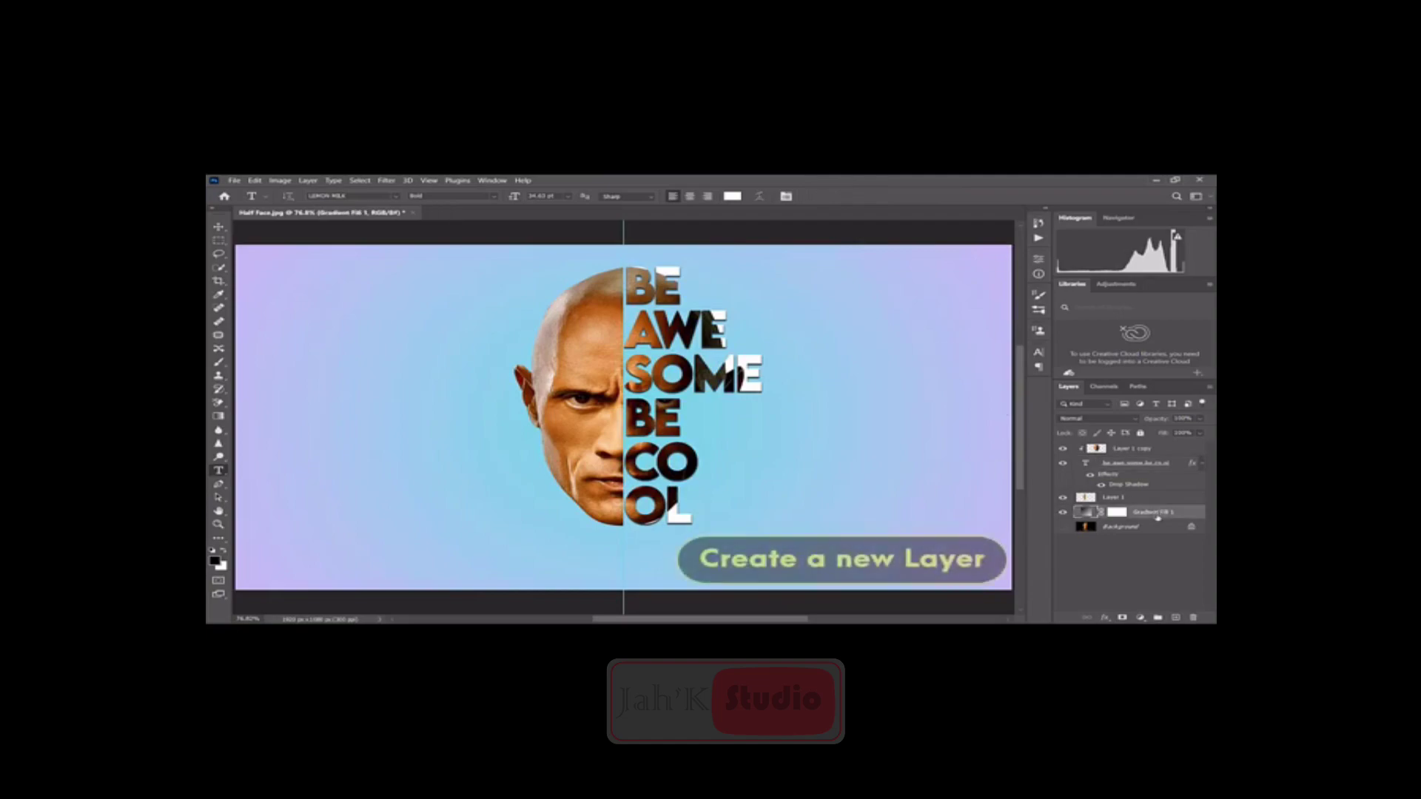
- On a new layer, paint a black spot with the Soft Round brush
{"action": "left_click", "coordinate": [1177, 618]}
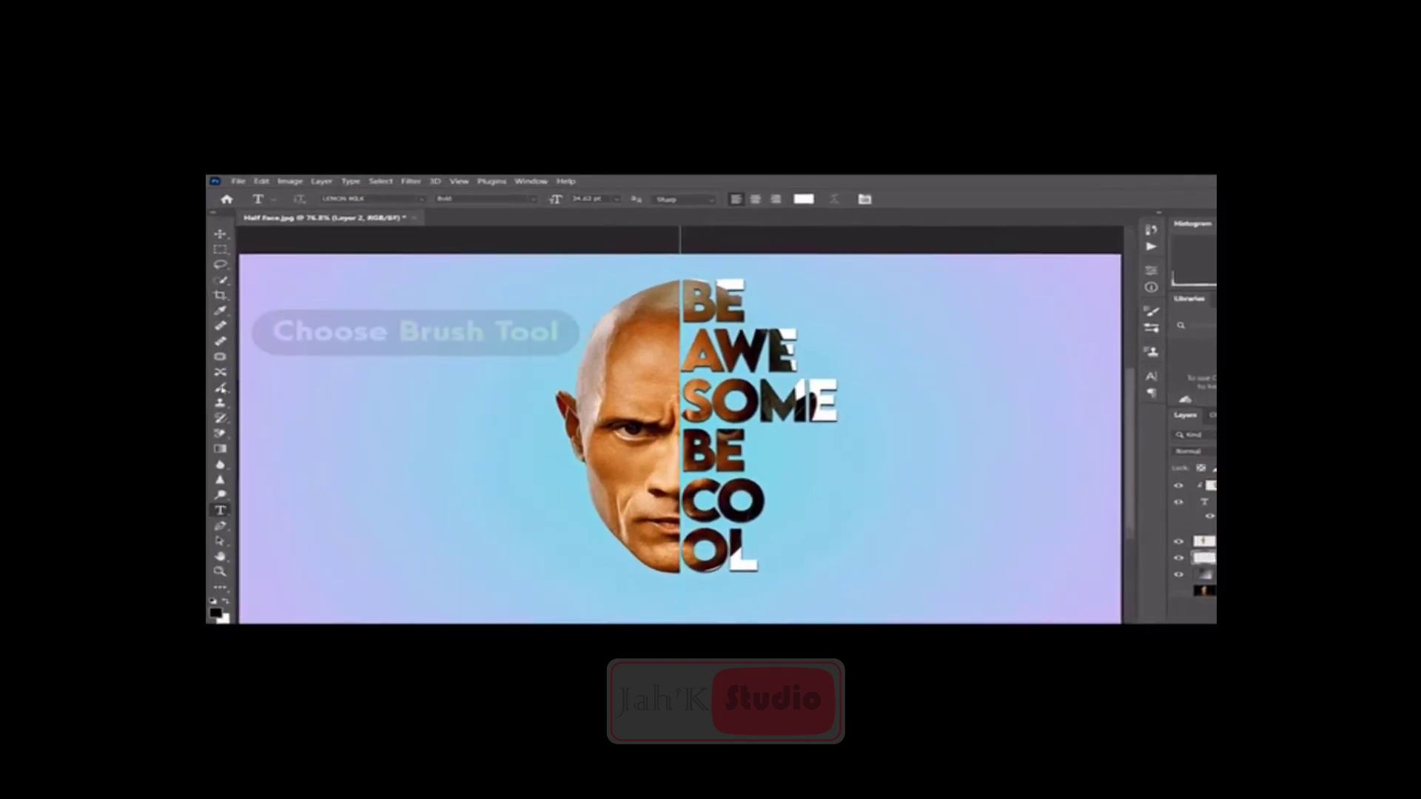
{"action": "right_click", "coordinate": [222, 420]}
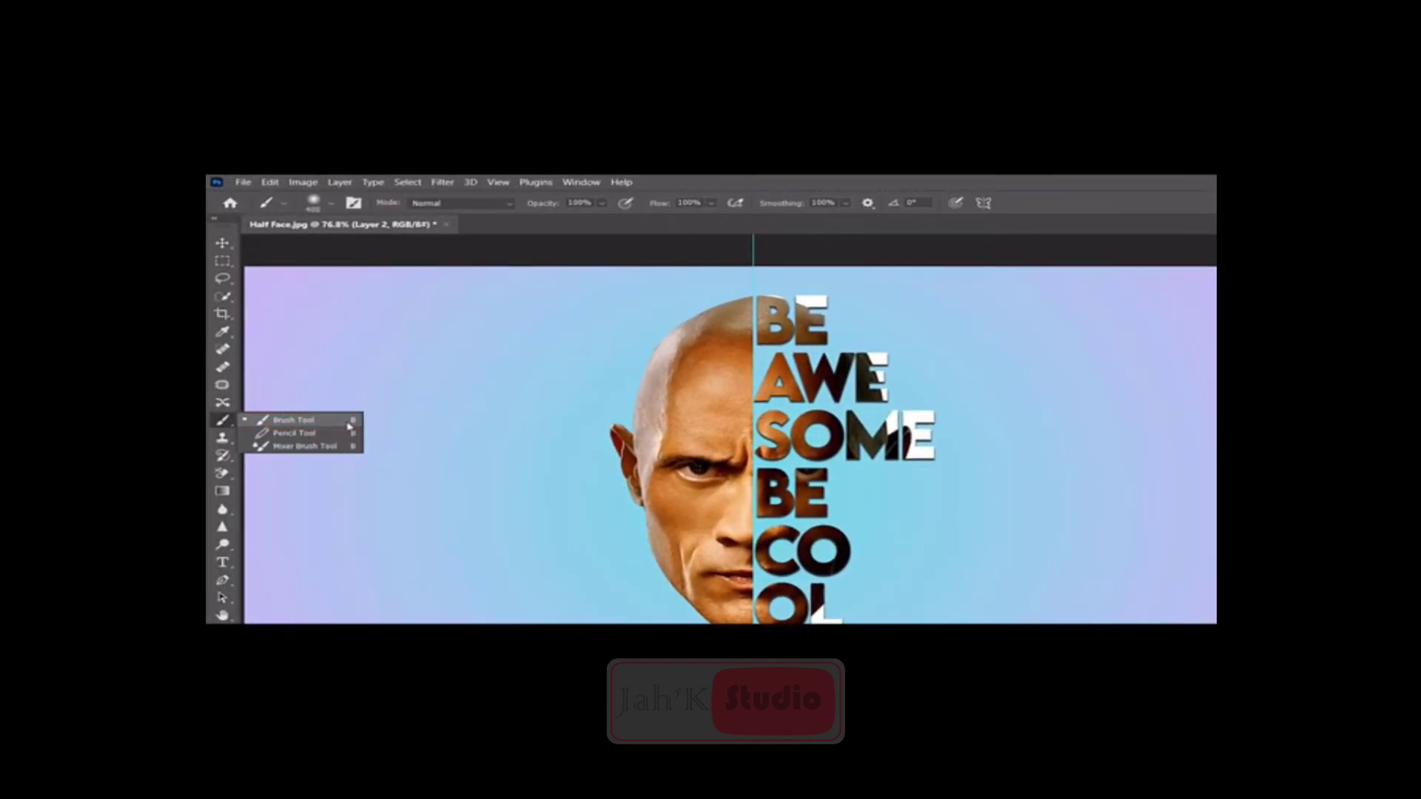
{"action": "left_click", "coordinate": [348, 424]}
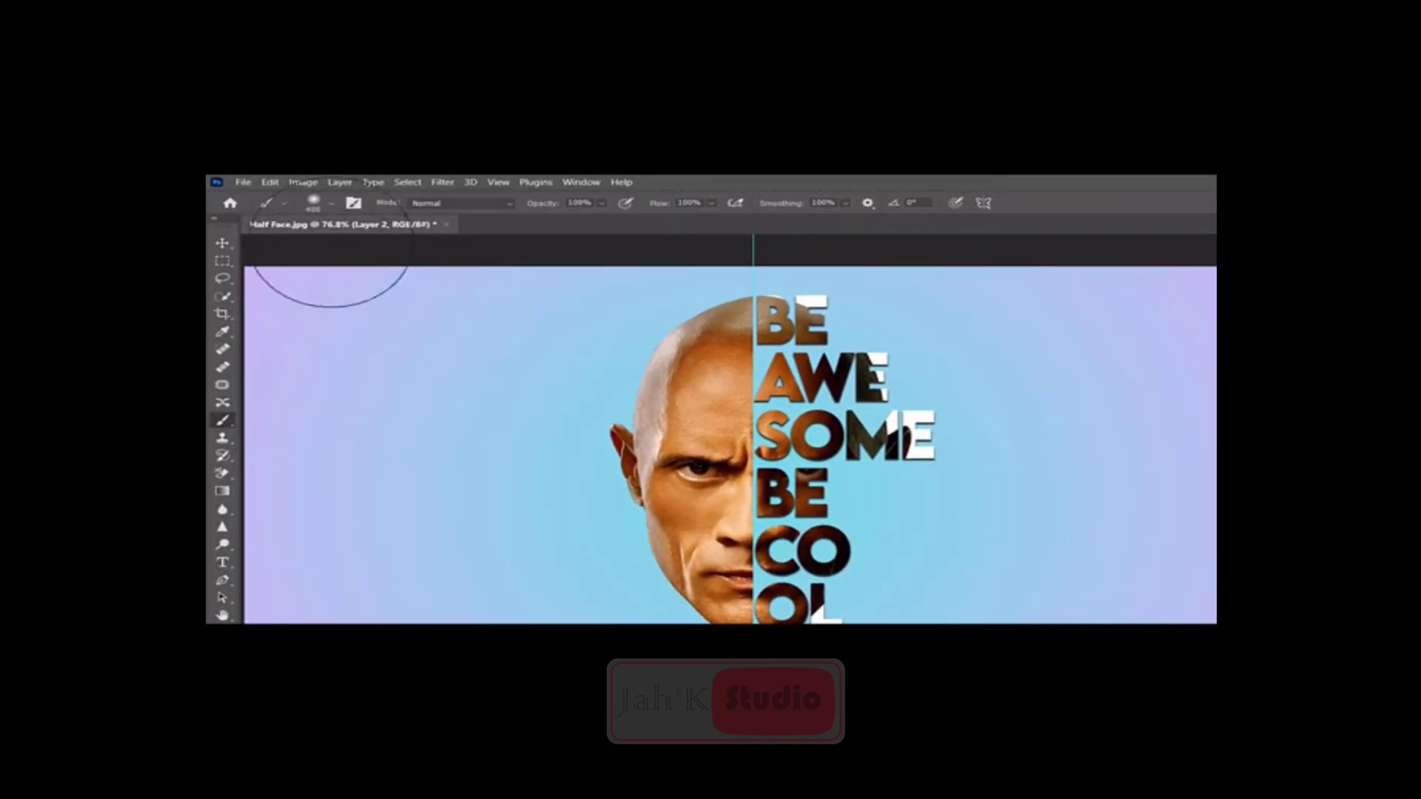
{"action": "left_click", "coordinate": [333, 206]}
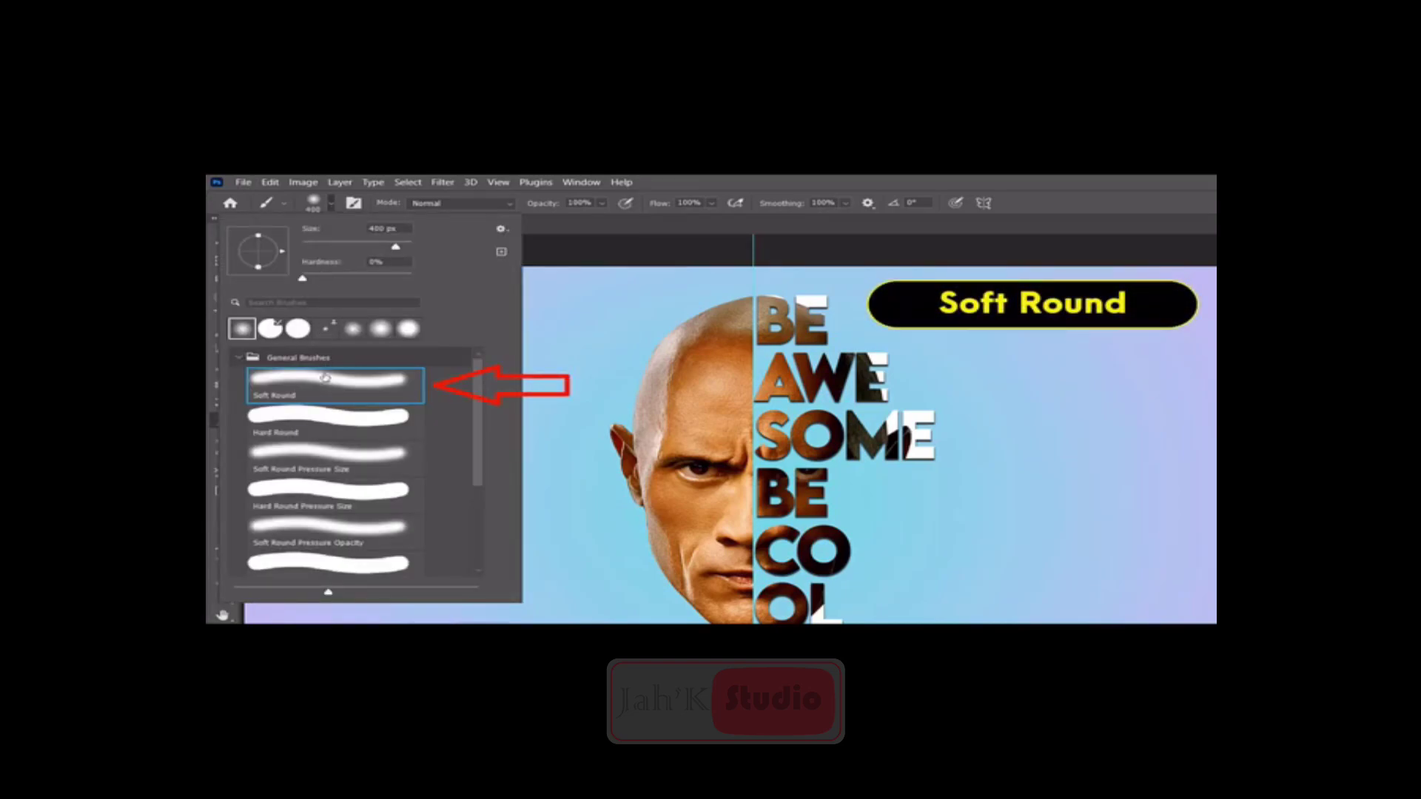
{"action": "key", "text": "Return"}
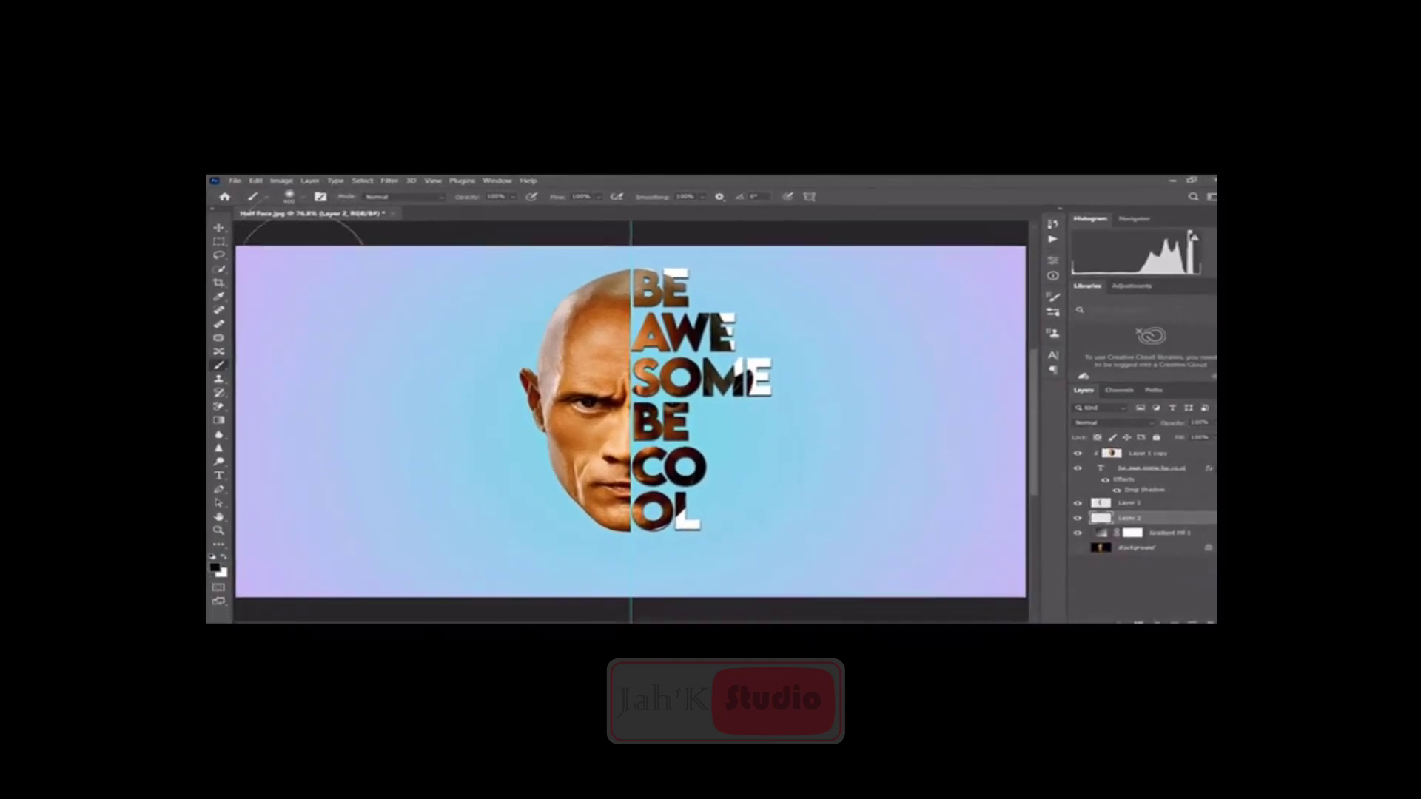
{"action": "left_click", "coordinate": [360, 374]}
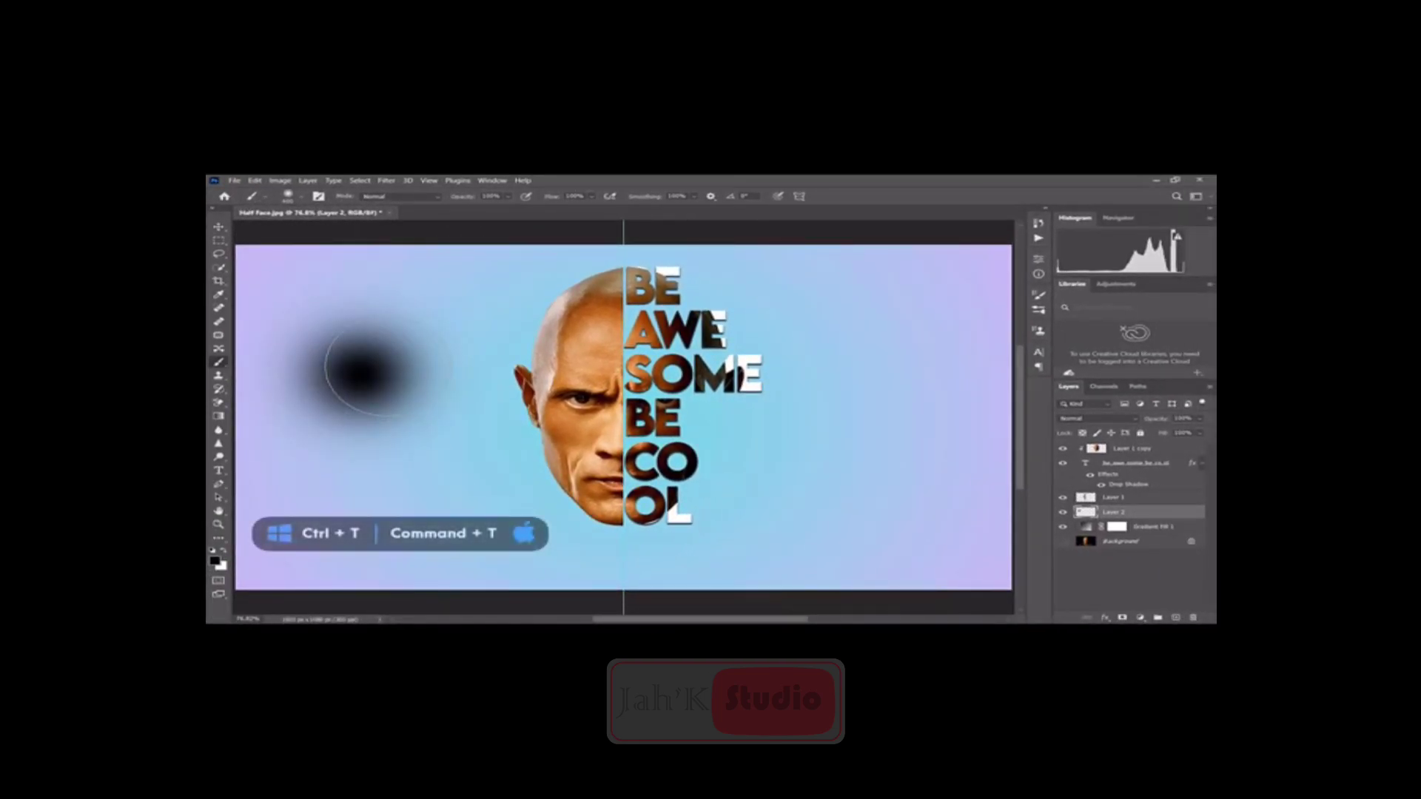
- Squash the spot into a flat ellipse under the face and set opacity to 50%
{"action": "key", "text": "ctrl+t"}
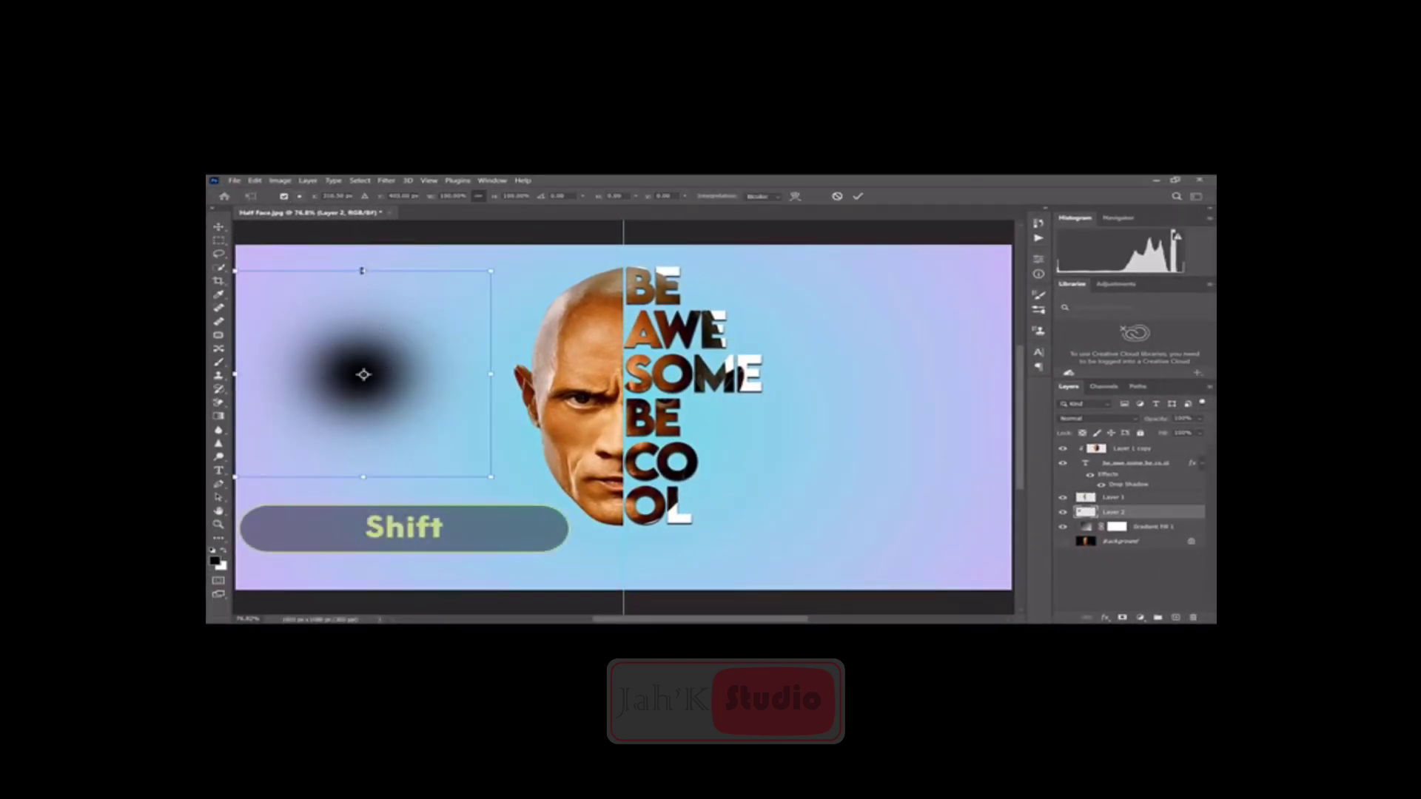
{"action": "left_click_drag", "start_coordinate": [363, 271], "coordinate": [362, 383]}
{"action": "left_click_drag", "start_coordinate": [328, 436], "coordinate": [583, 556]}
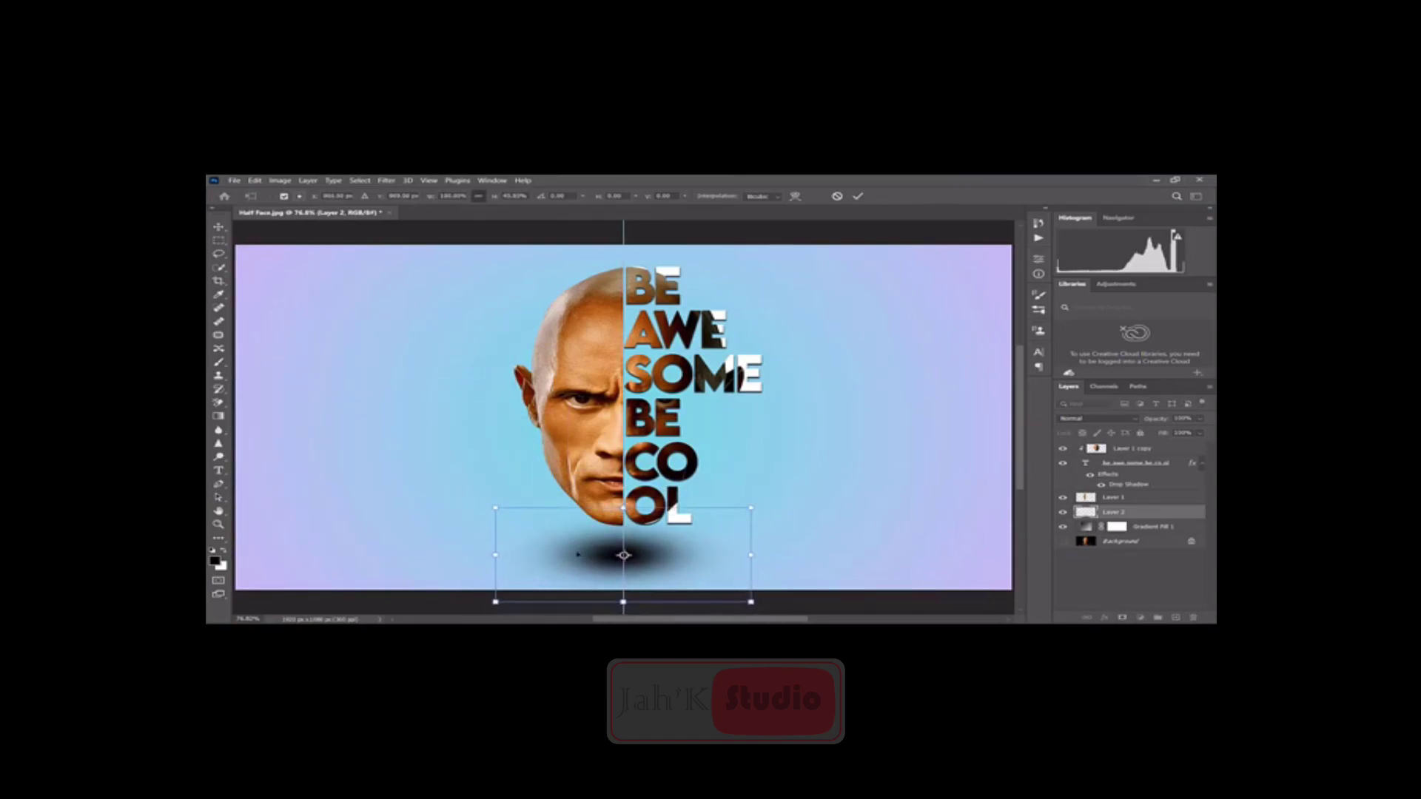
{"action": "left_click_drag", "start_coordinate": [583, 556], "coordinate": [598, 555]}
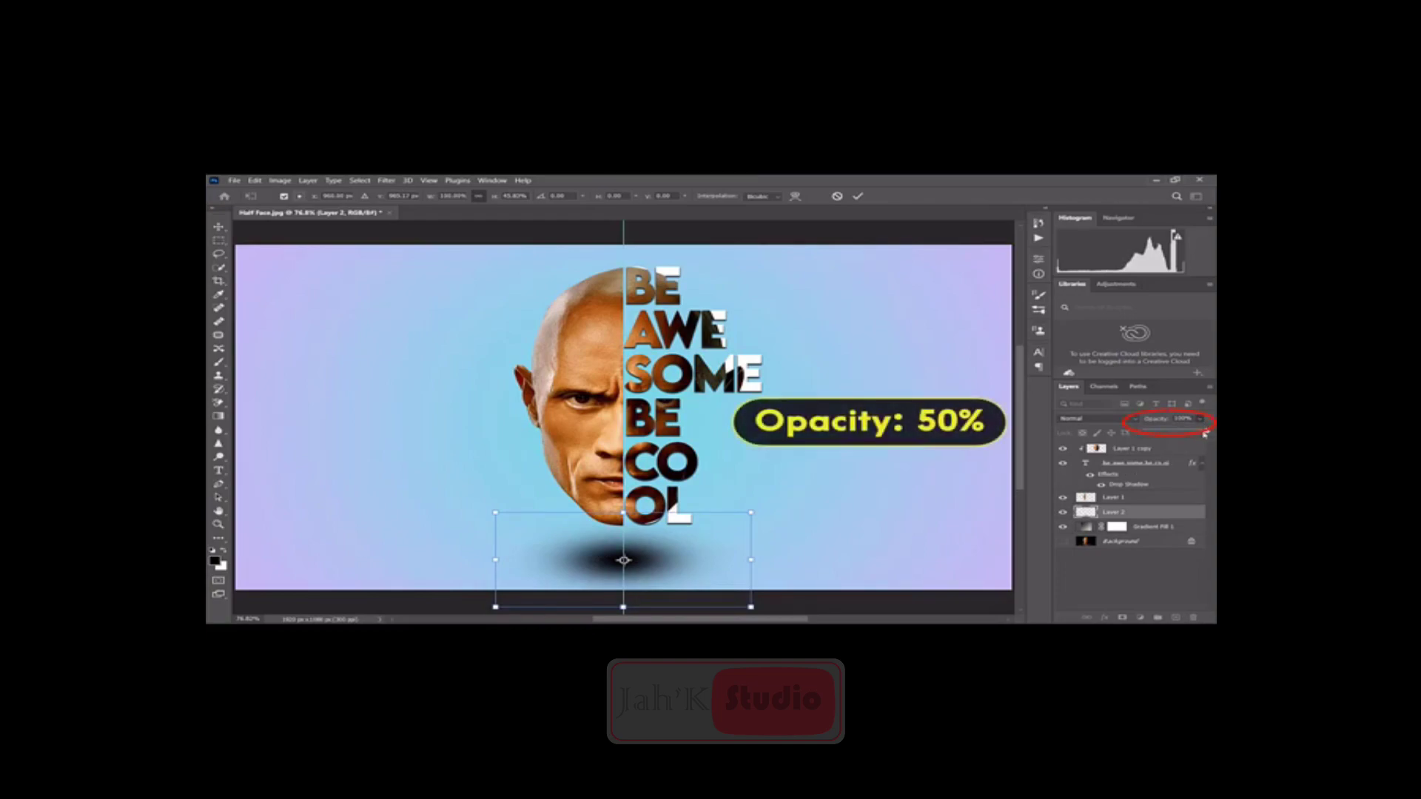
{"action": "left_click_drag", "start_coordinate": [1207, 430], "coordinate": [1178, 433]}
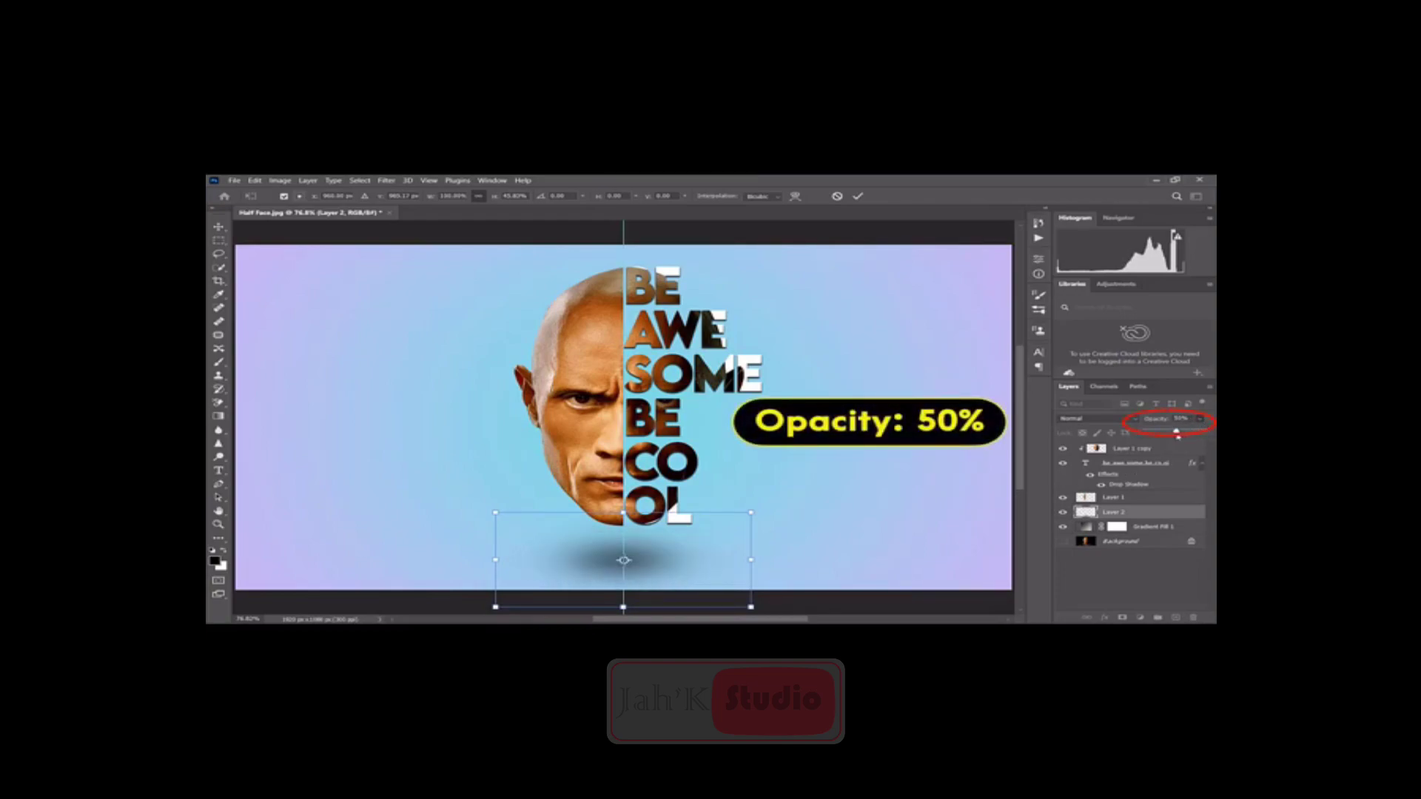
- Commit the oval ground shadow's size and position, then hide the vertical center guide
{"action": "left_click", "coordinate": [1143, 572]}
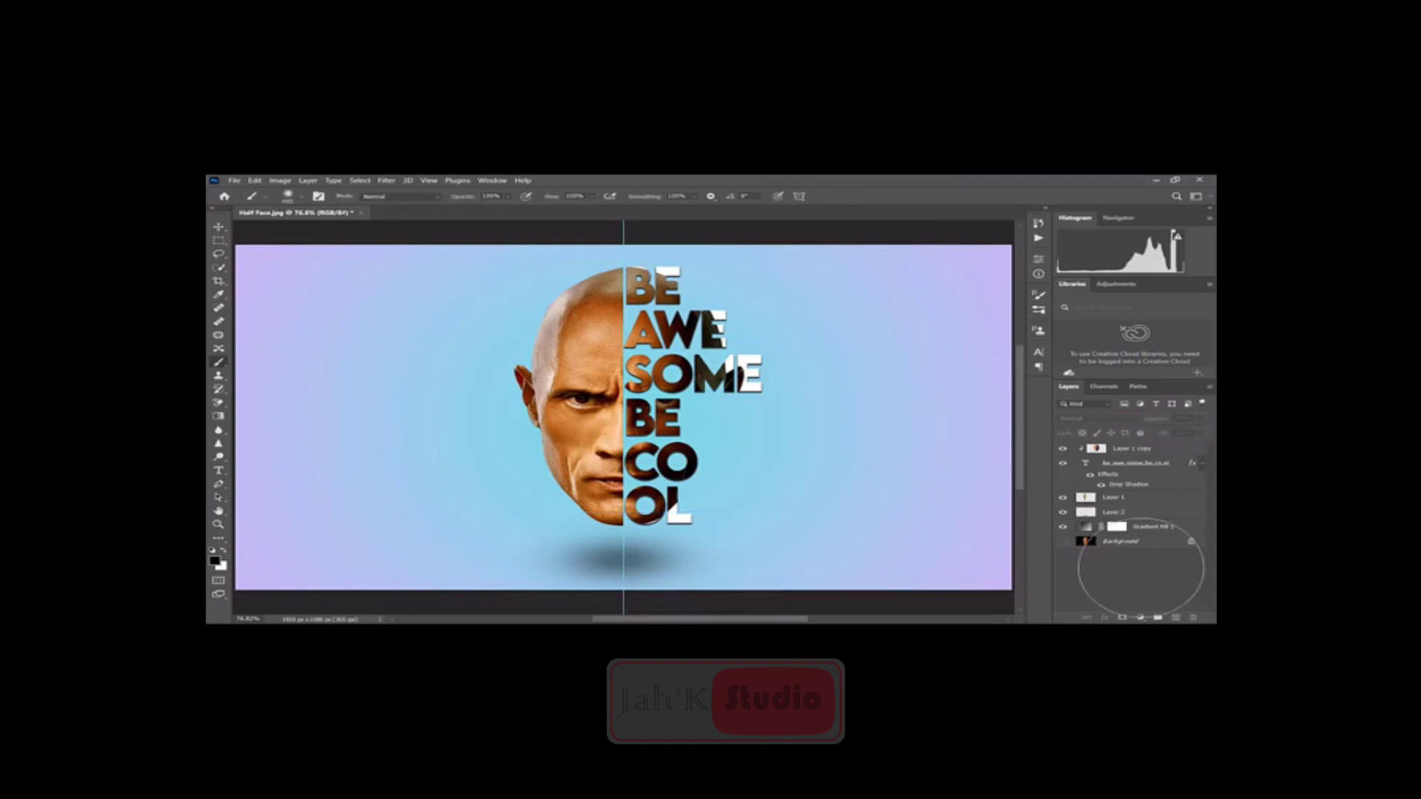
{"action": "key", "text": "ctrl+h"}
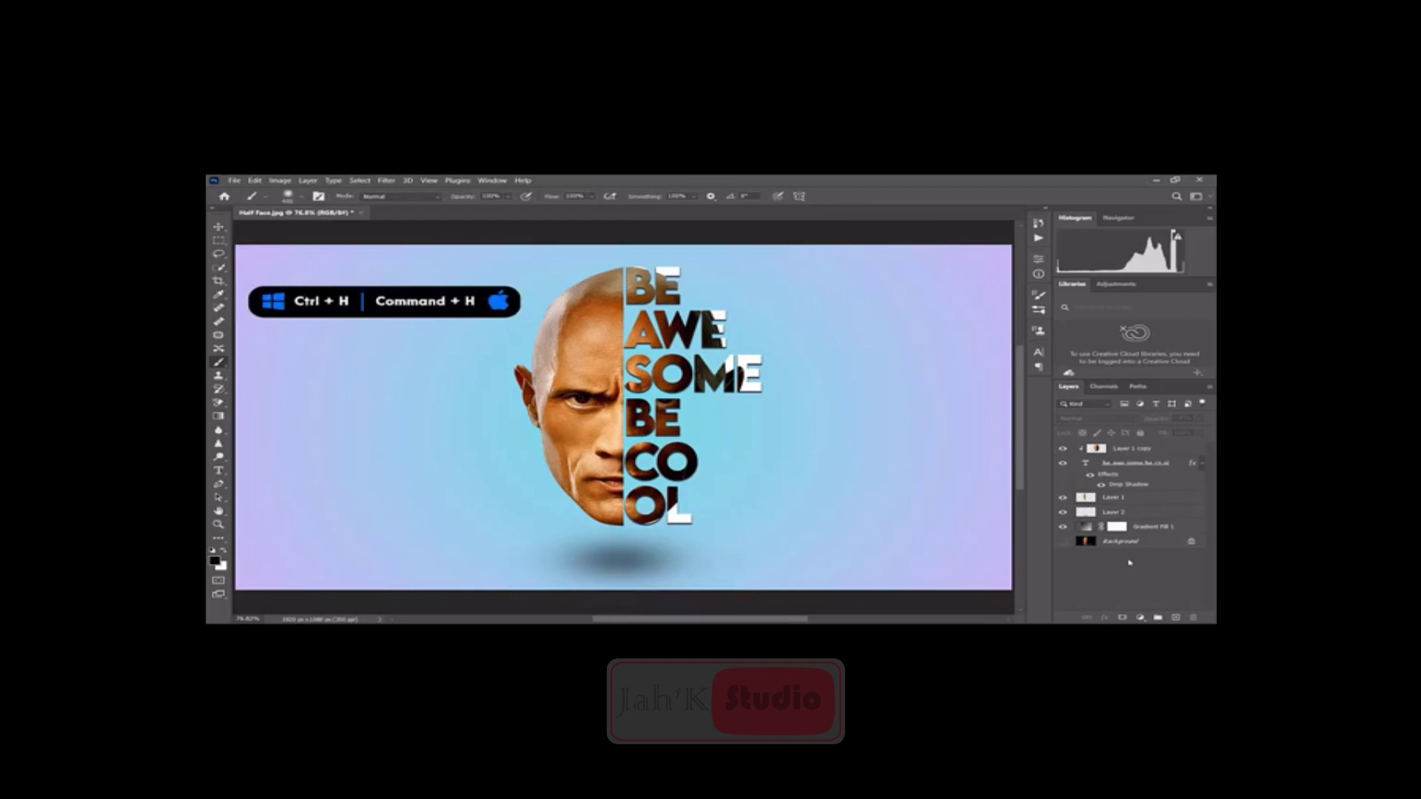